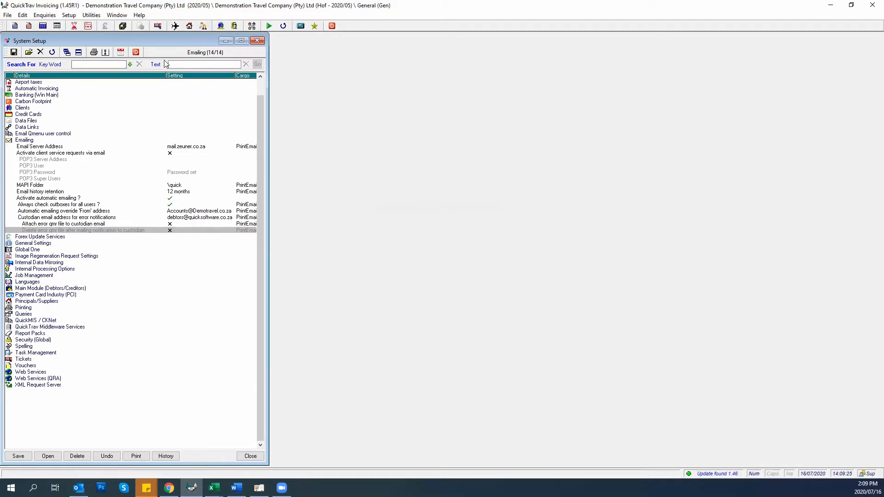
Filter the setup list to 'emailing' and save Activate automatic emailing as ticked
click(173, 63)
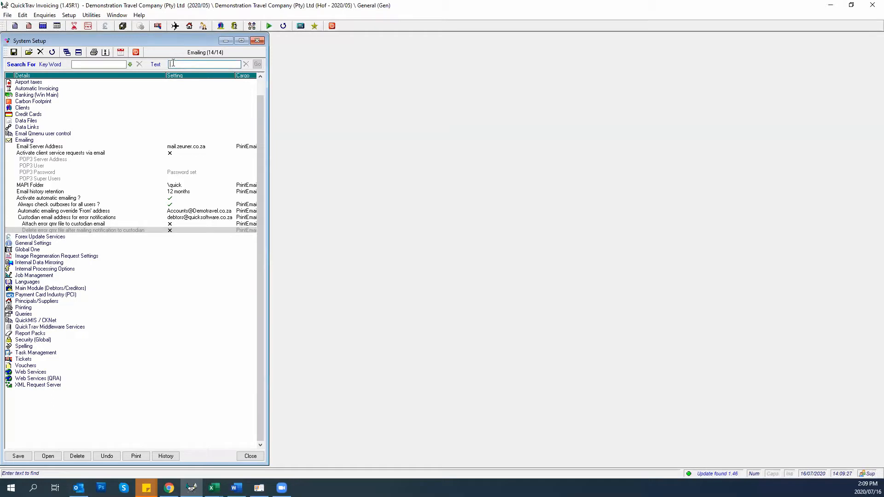
text(emailing)
key(Return)
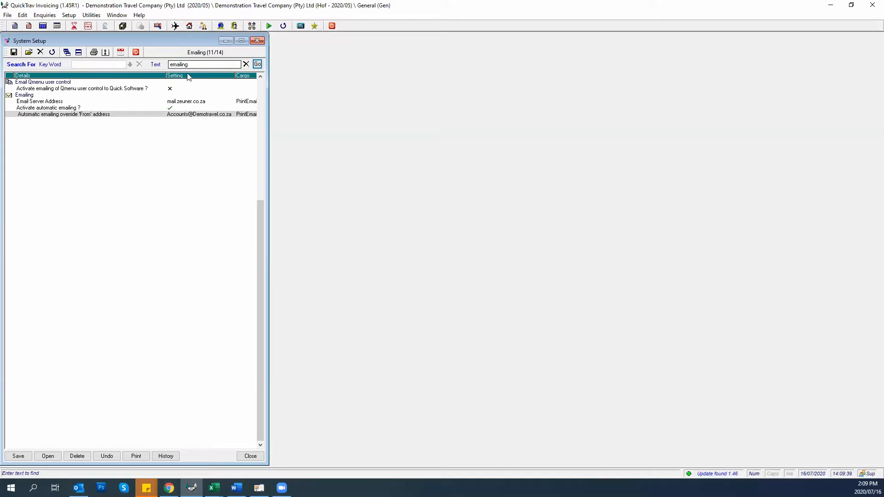
click(47, 109)
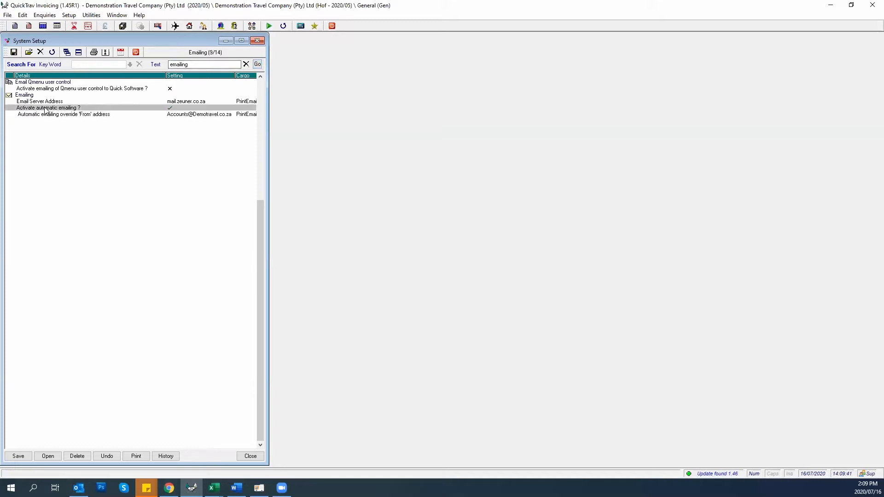
double_click(47, 111)
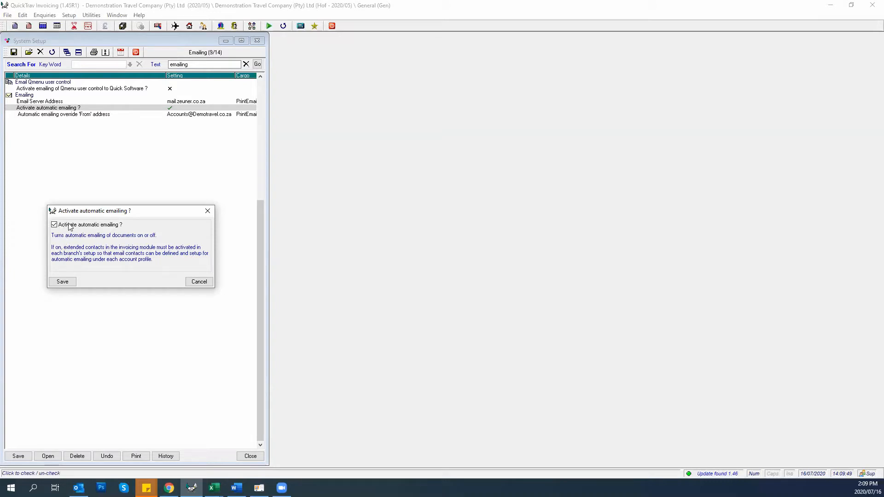
click(62, 282)
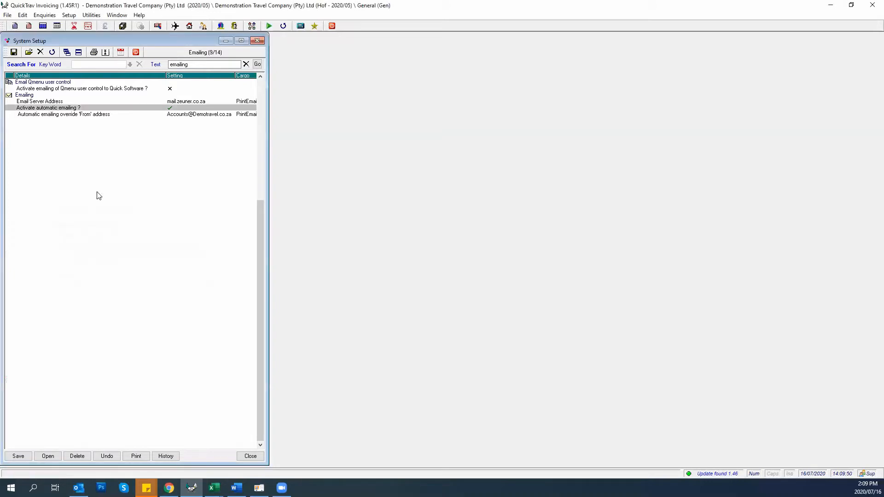
Check the override From address setting and cancel, leaving it unchanged
click(57, 117)
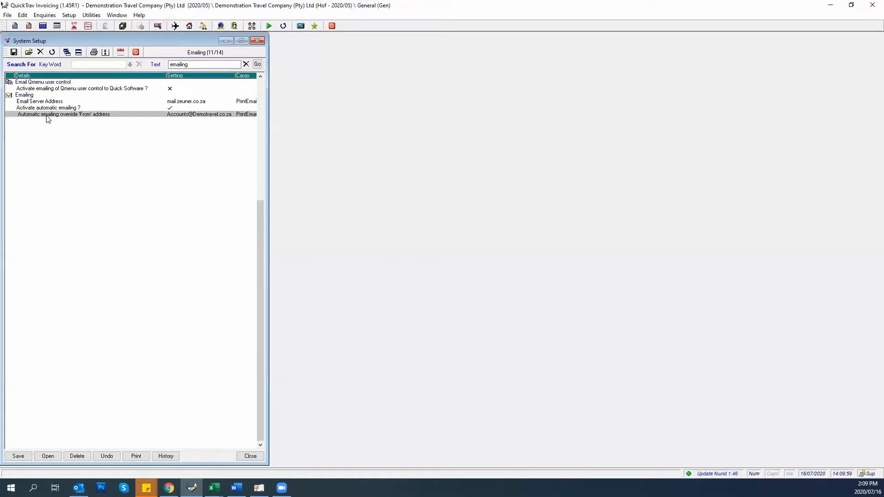
double_click(53, 116)
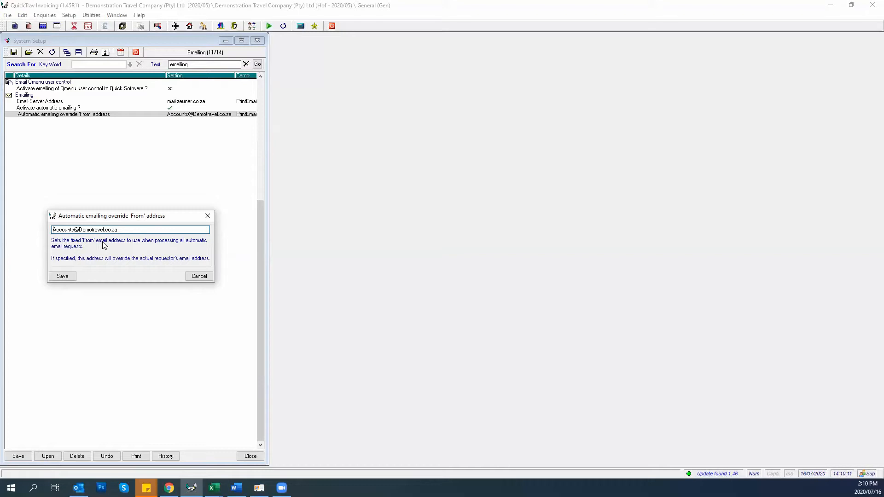
click(196, 276)
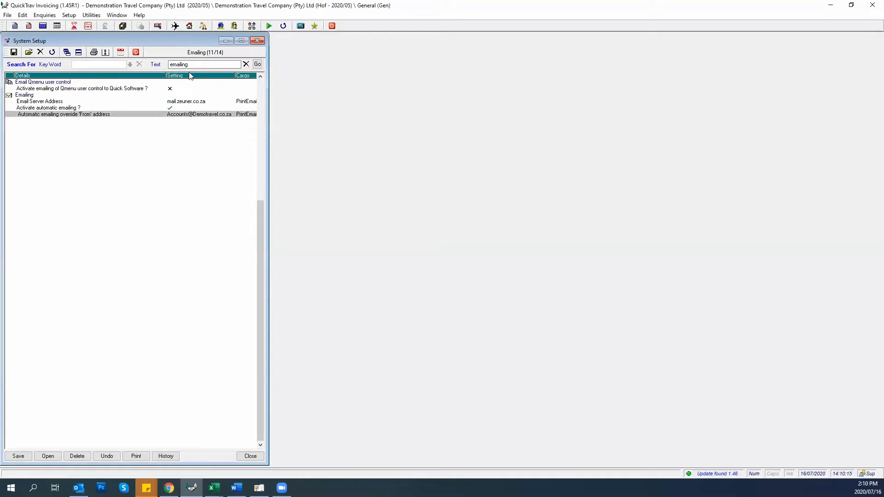
Clear the search, save Always check outboxes for all users as ticked, and save System Setup
click(245, 64)
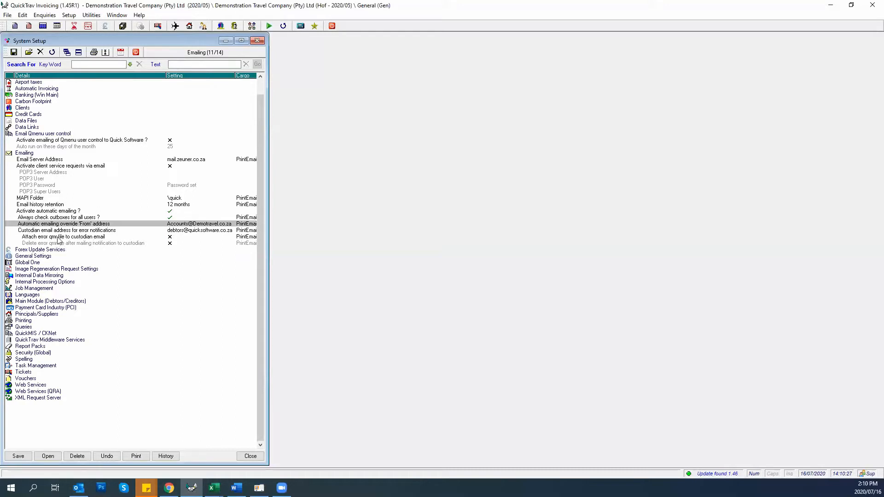
click(70, 218)
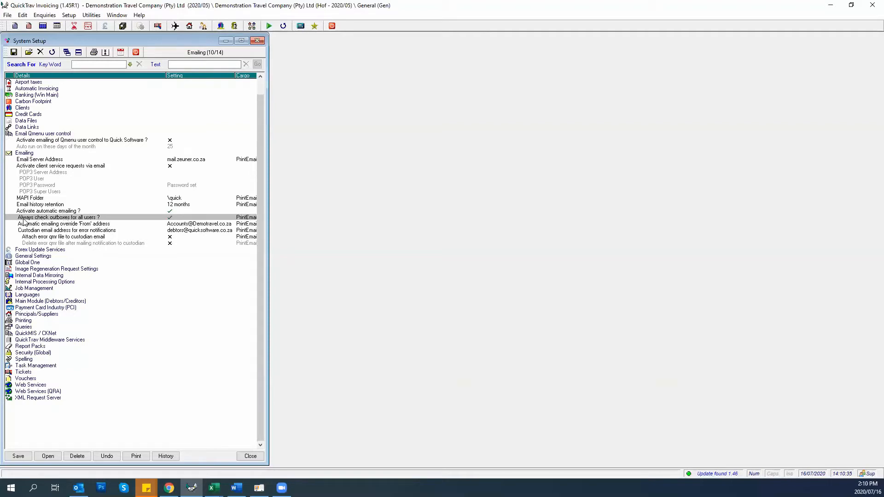
double_click(23, 219)
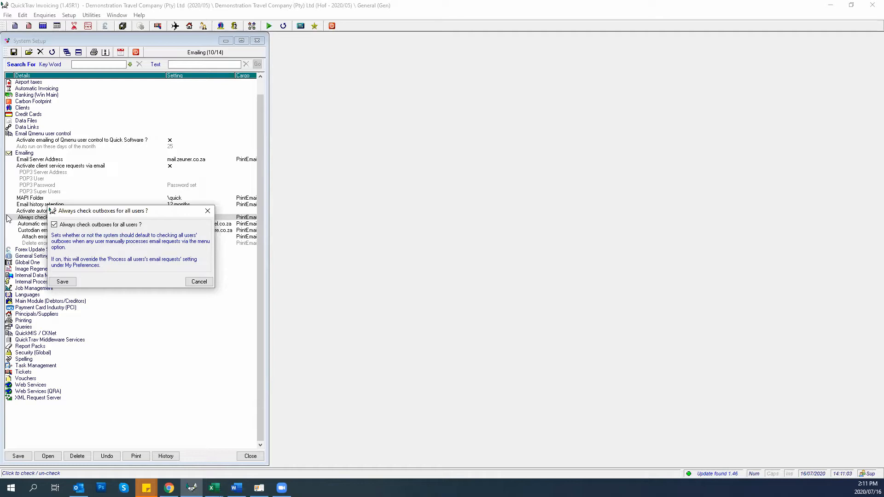
click(59, 284)
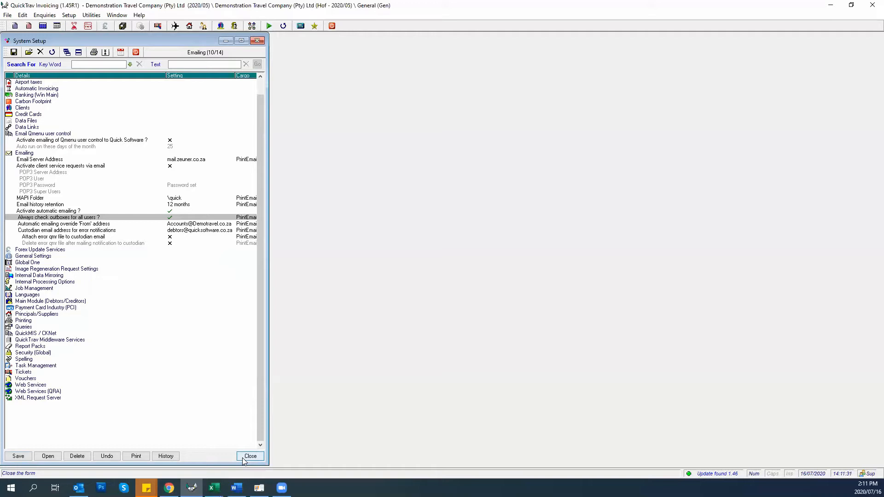
click(16, 456)
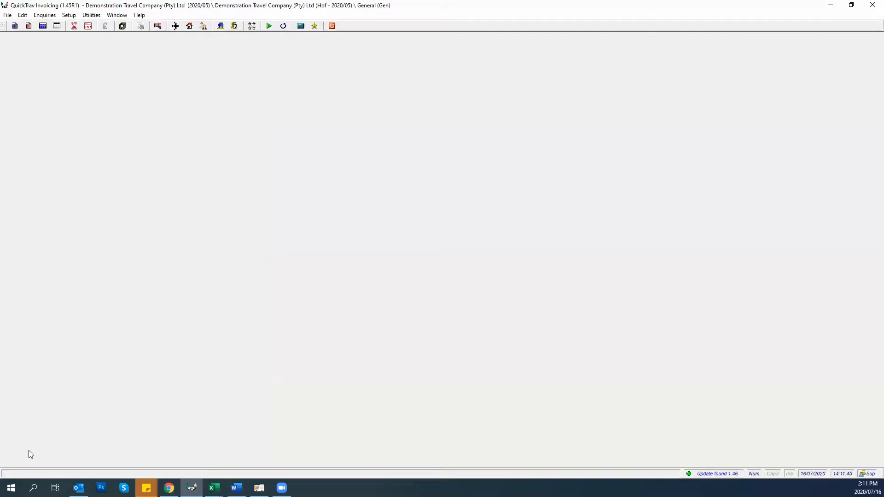
Open the Demonstration Travel Company branch settings and expand the Clients (Debtors & Leisures) section
click(68, 16)
mouse_move(79, 109)
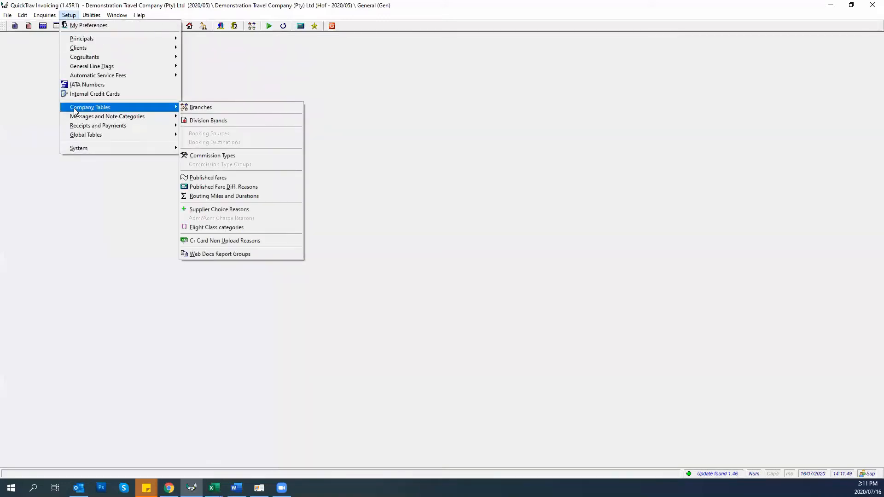
click(190, 108)
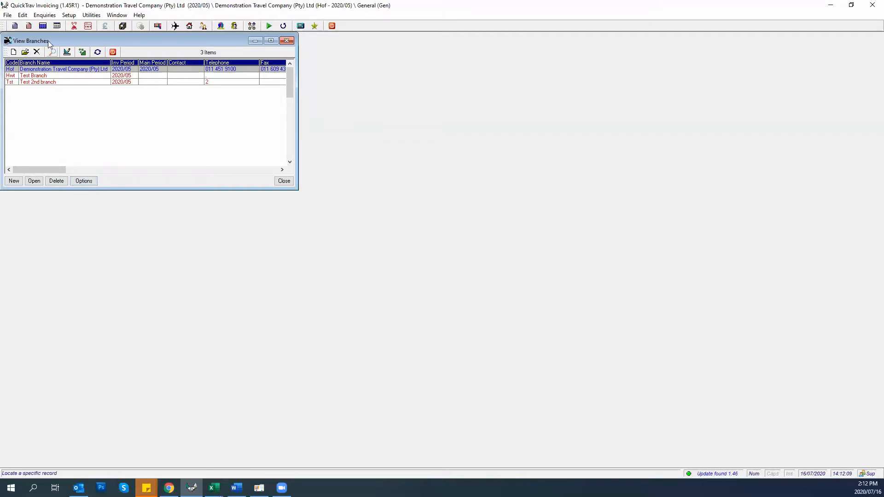
click(84, 181)
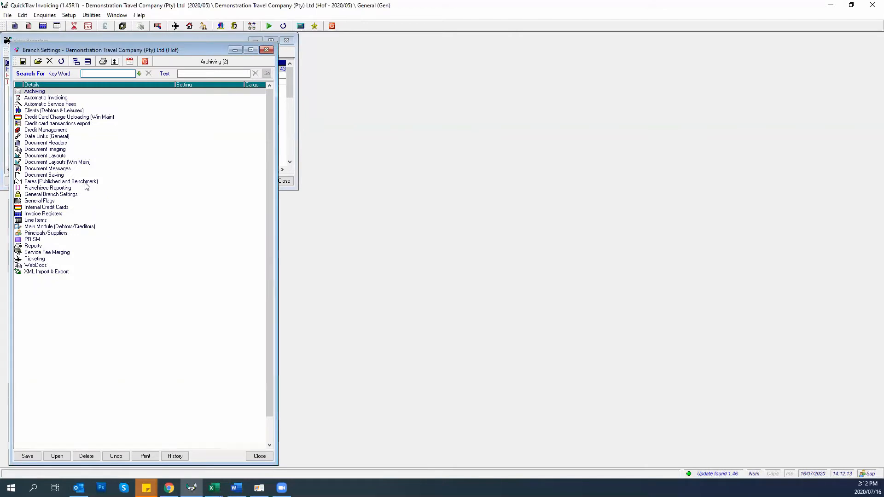
double_click(38, 111)
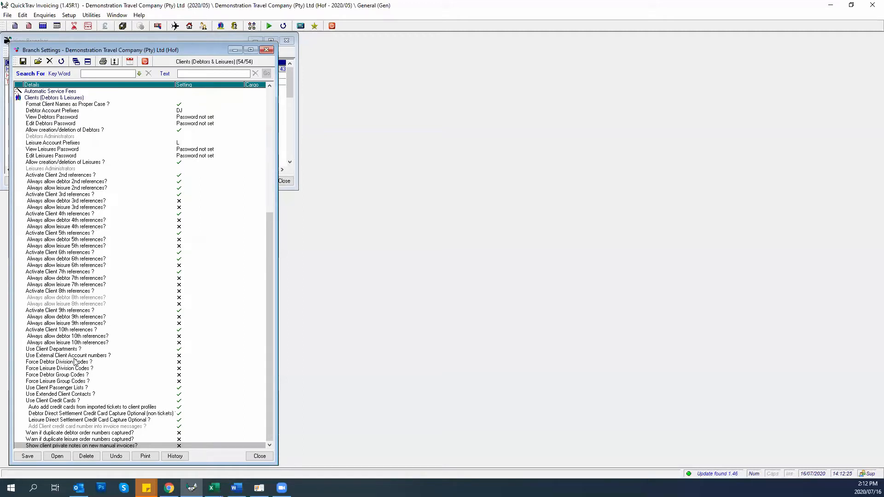
click(65, 394)
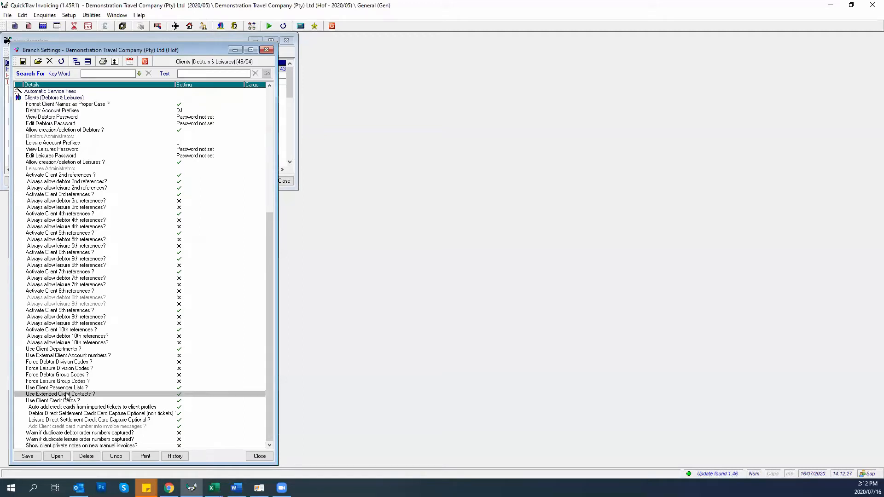
Search 'extend', save Use Extended Client Contacts as ticked, and save the branch settings
click(191, 73)
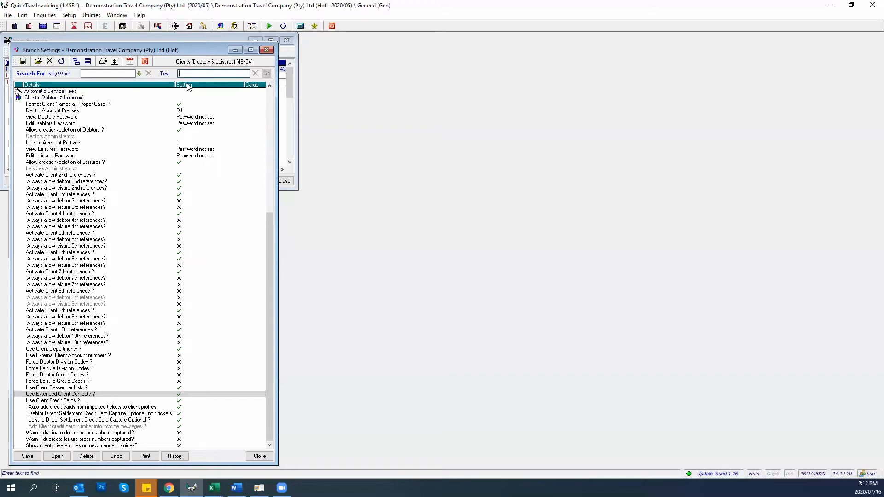
text(extended)
key(Return)
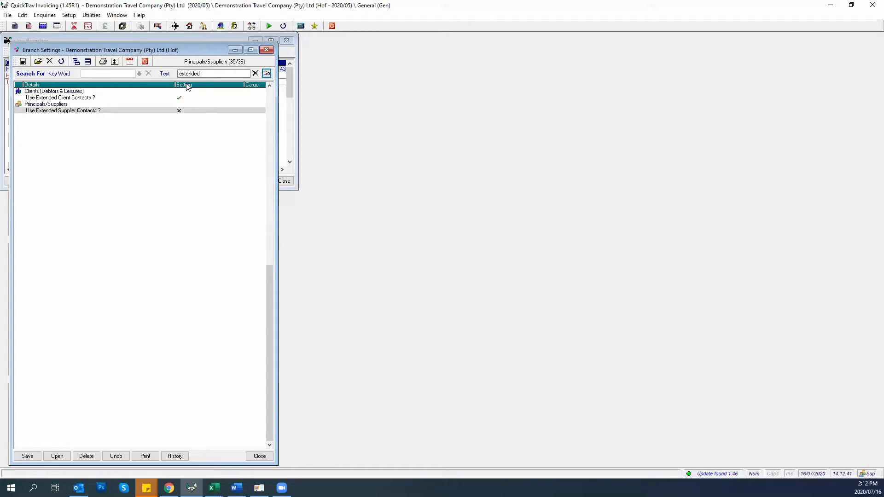
double_click(162, 113)
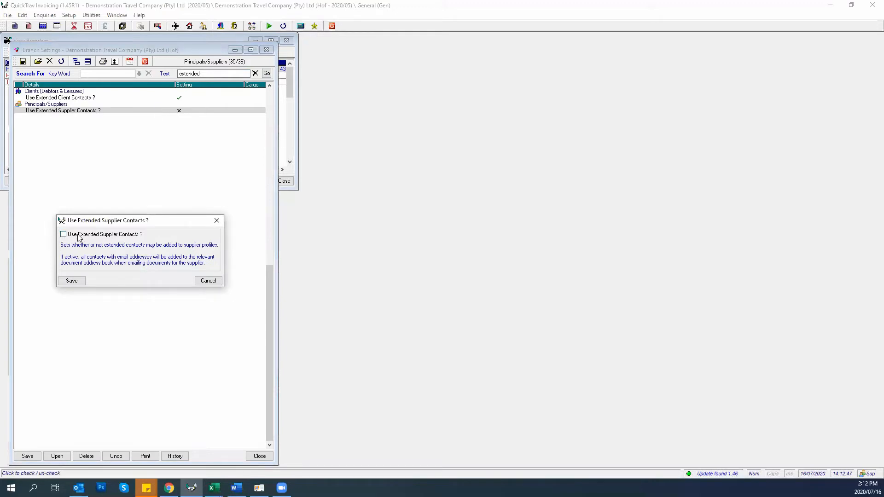
click(205, 281)
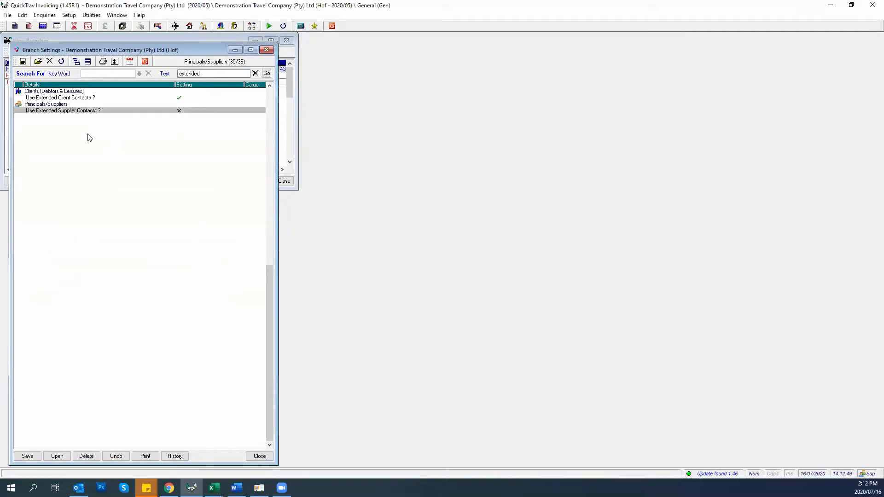
click(56, 99)
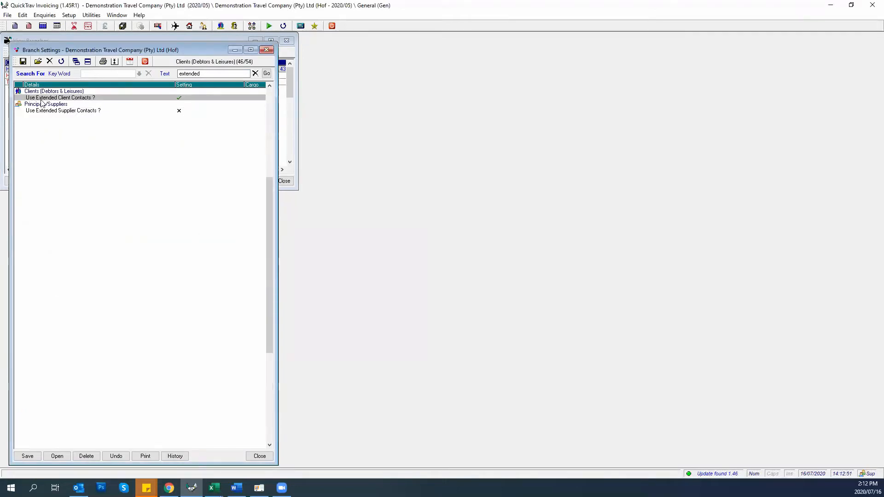
double_click(70, 99)
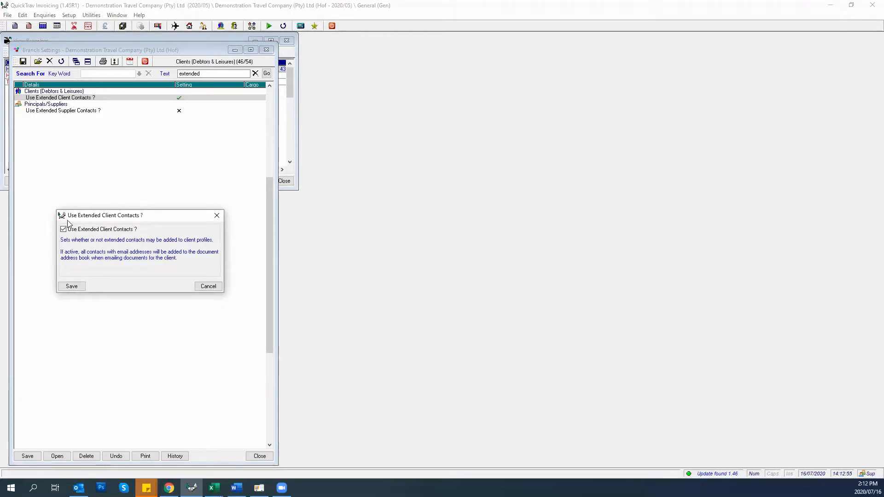
click(72, 286)
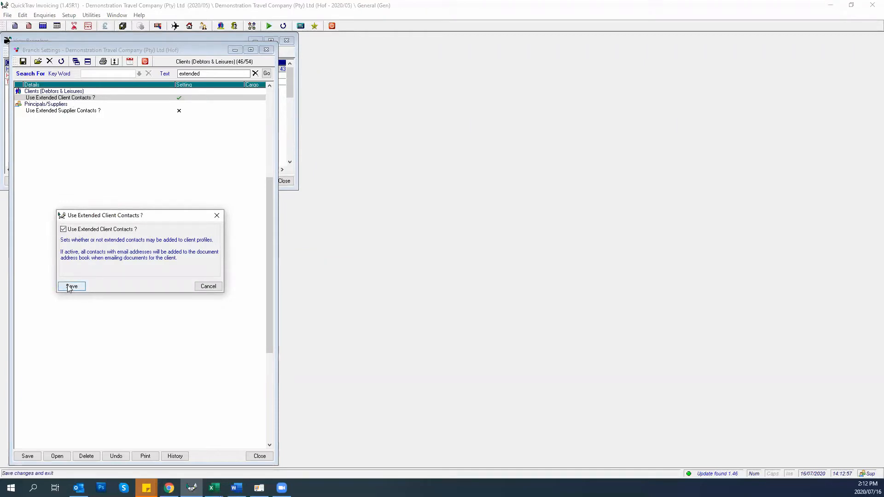
click(20, 457)
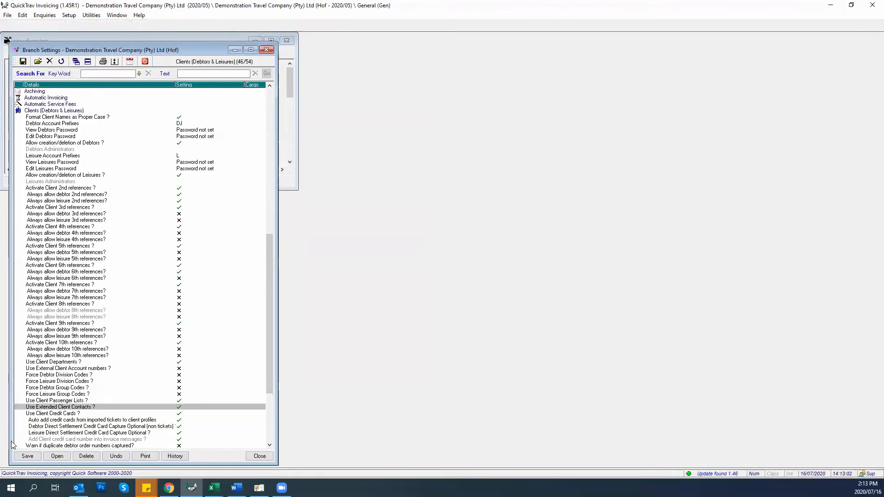
Open Magic Cleaning Inc from View Corporates and show its Ind. Contacts tab
click(284, 181)
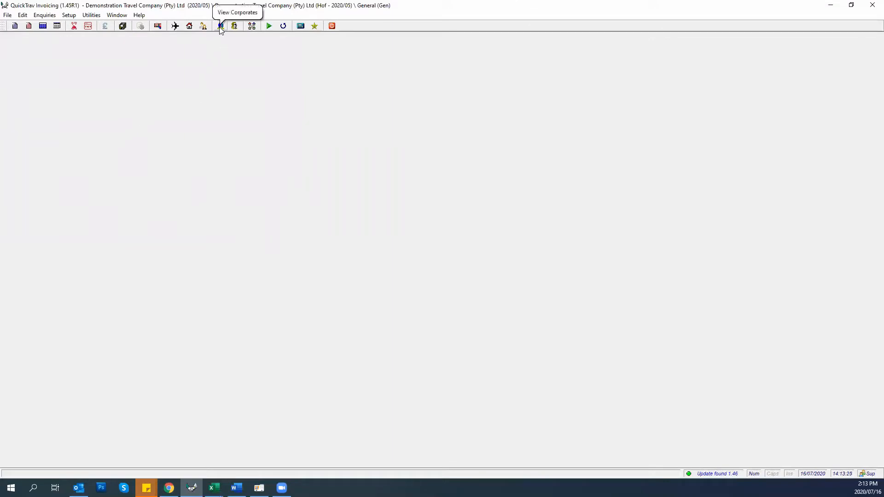
click(69, 15)
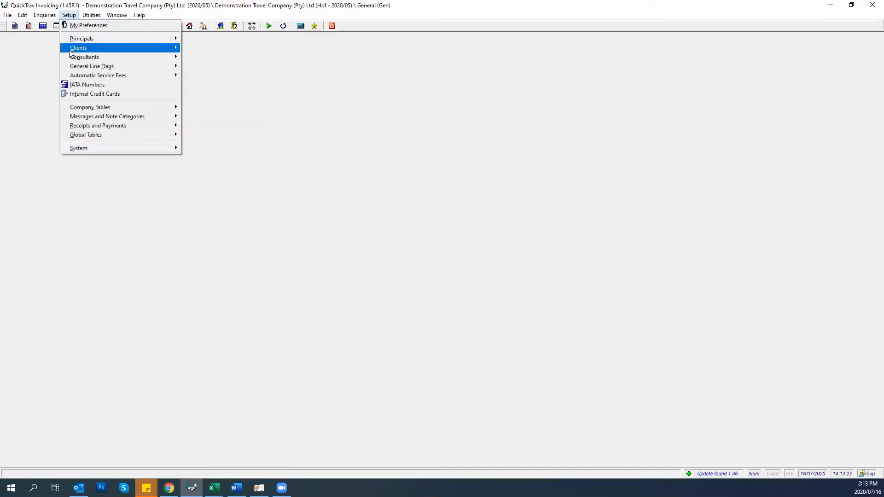
click(280, 49)
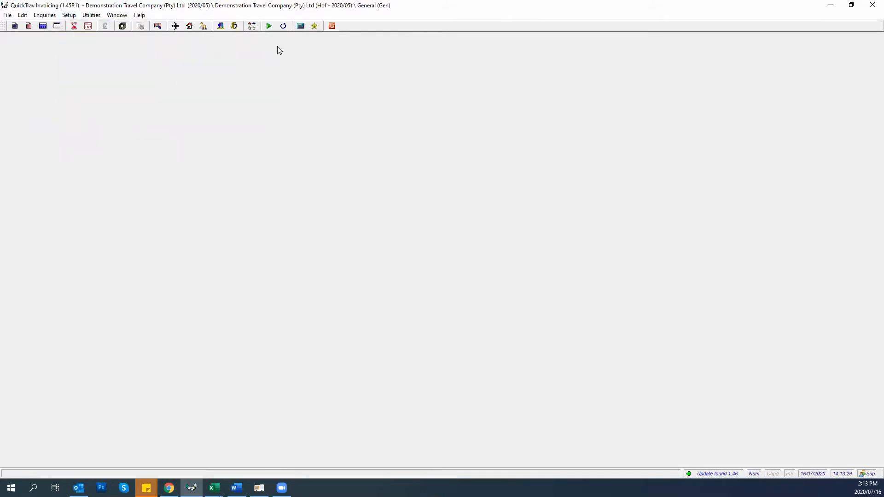
click(221, 26)
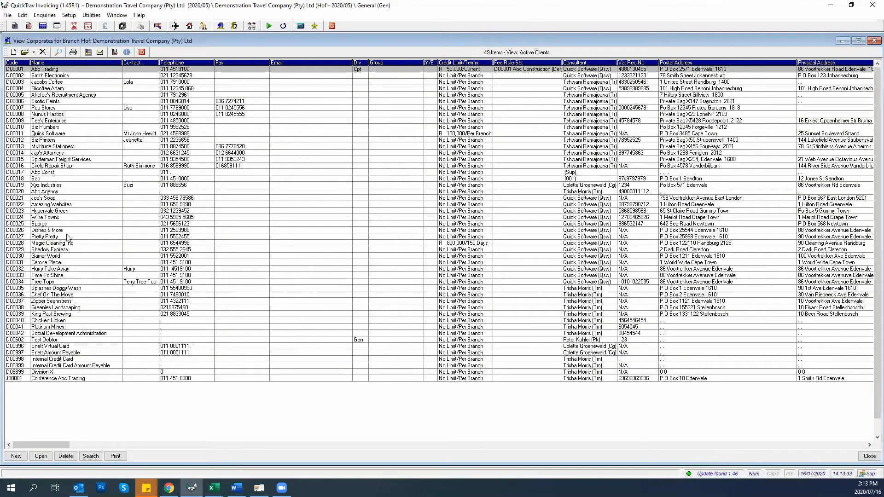
double_click(42, 243)
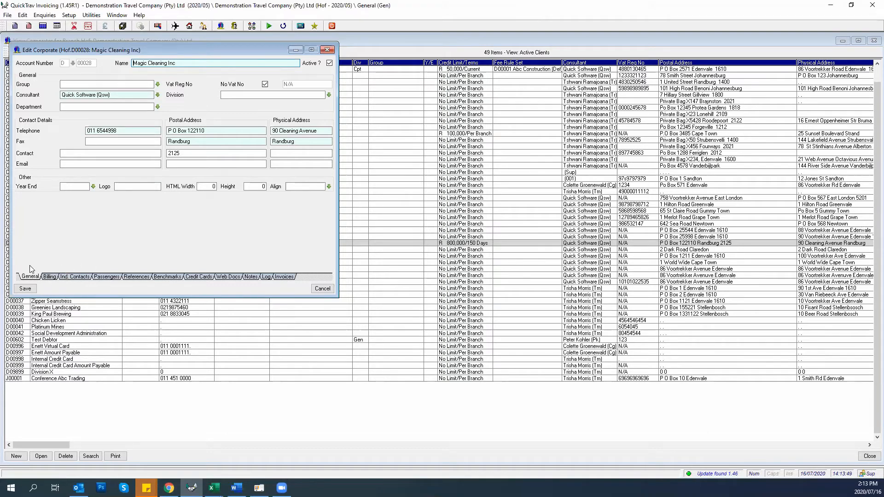
click(67, 277)
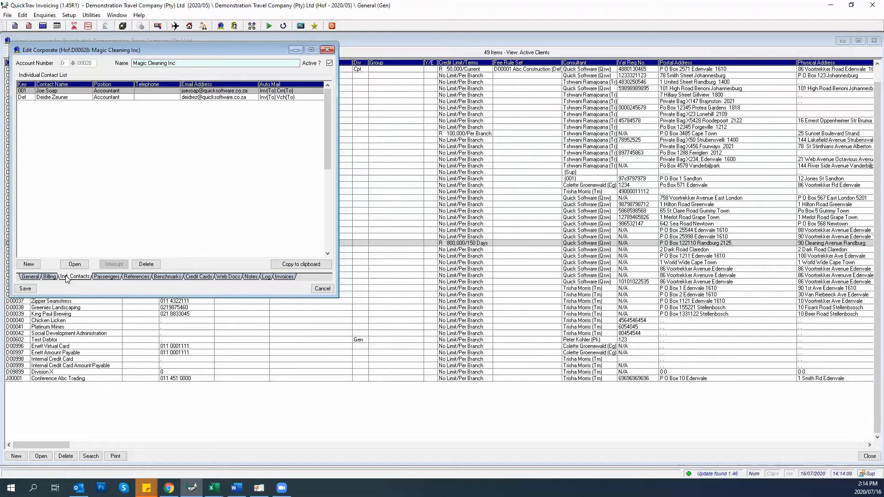
Start new sub contact A01 with the contact's name, Financial Manager position, phone number and e-mail
click(28, 264)
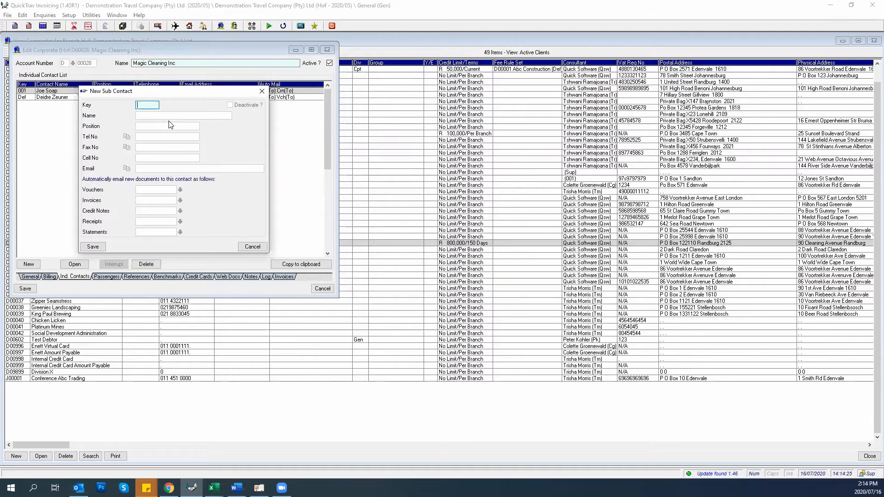
text(01)
key(Tab)
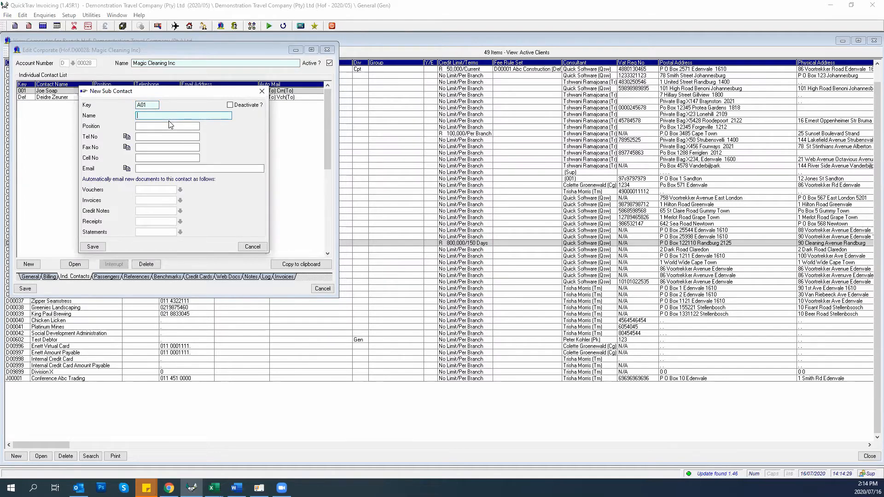
text(Jo)
key(BackSpace)
text(Spongebob Squarepants)
key(Tab)
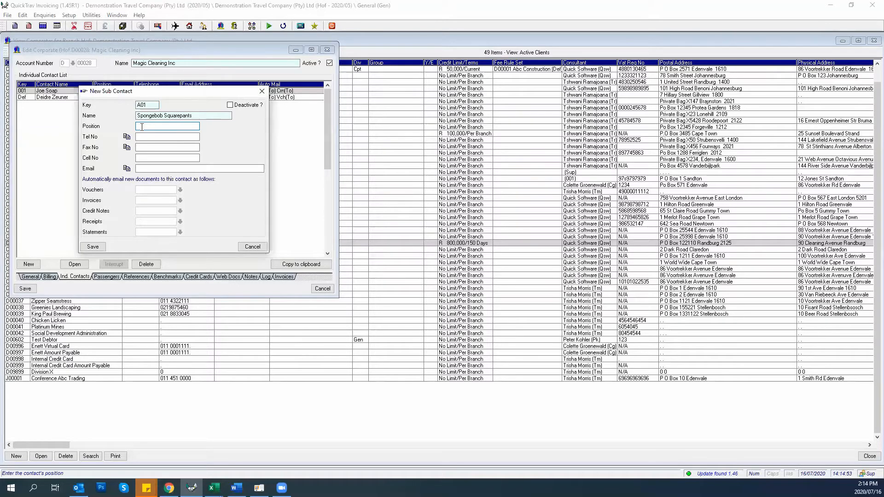
text(nancial Manager)
key(Tab)
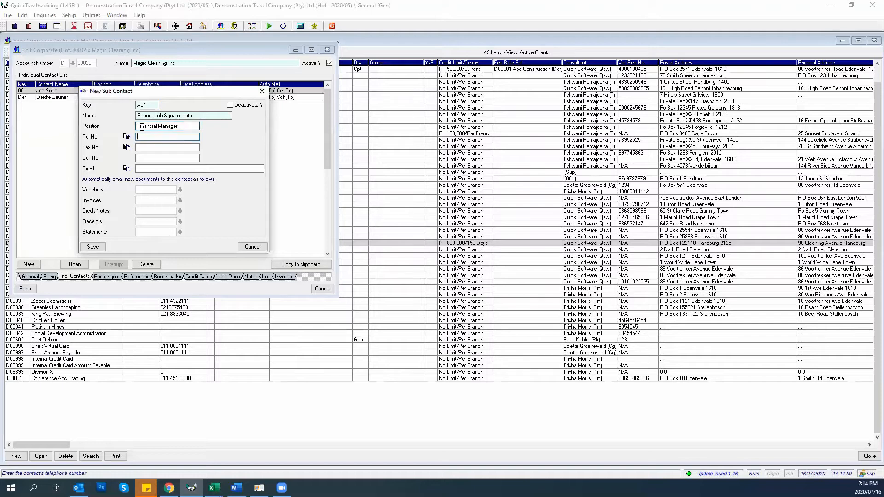
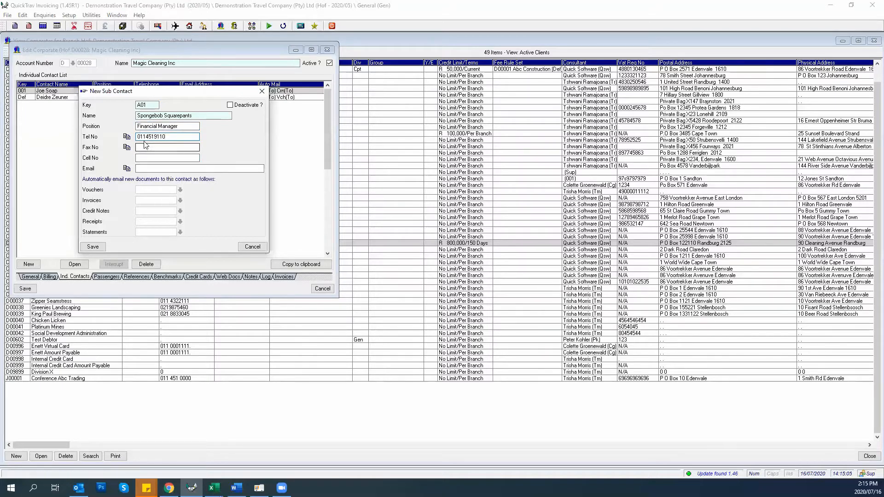
click(141, 171)
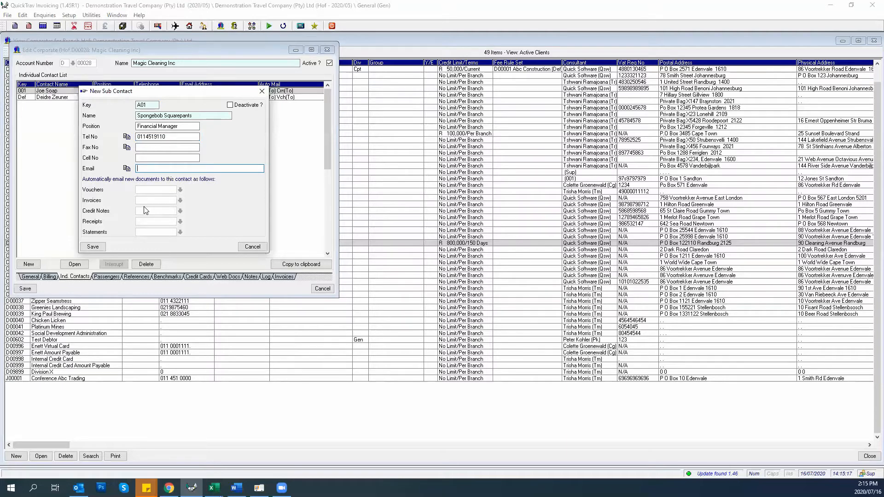
key(Tab)
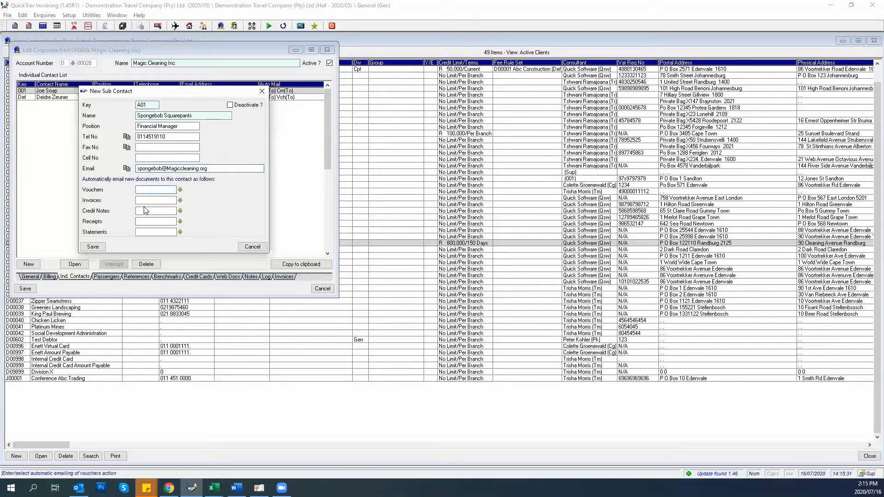
click(145, 210)
click(209, 169)
Set Vouchers, Invoices, Receipts and Statements to Mail To, leave Credit Notes blank, and save
key(Tab)
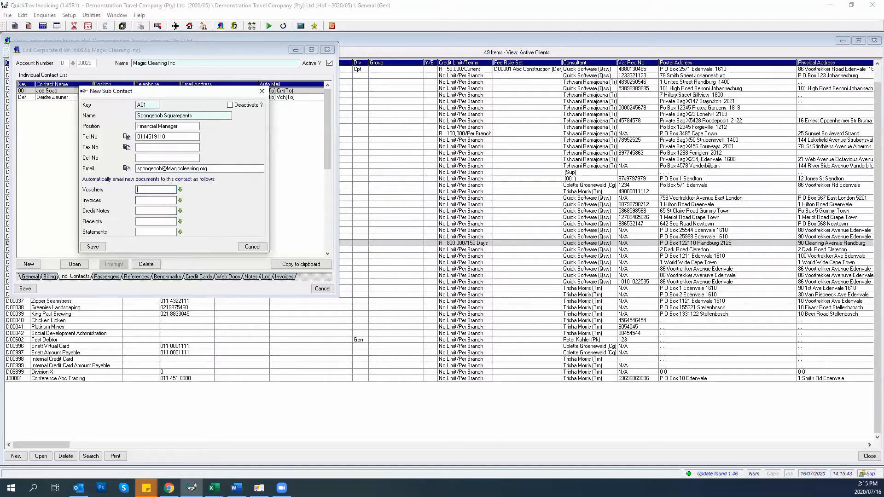
click(180, 189)
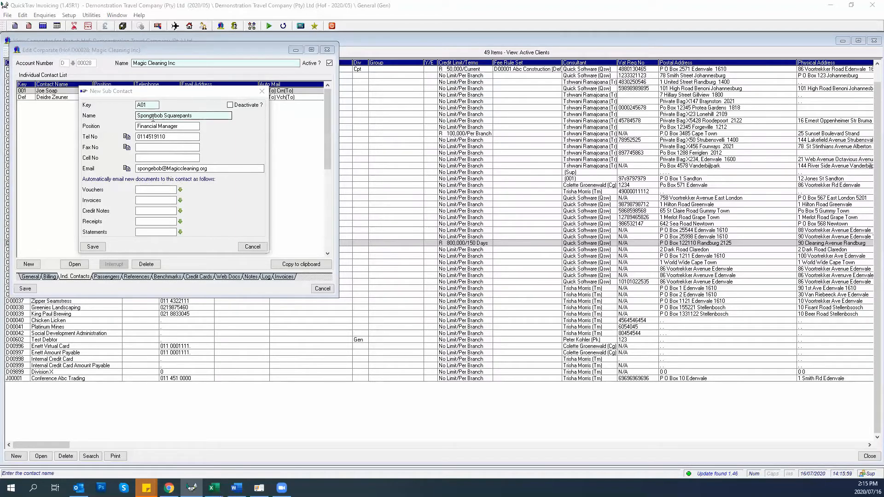
click(181, 190)
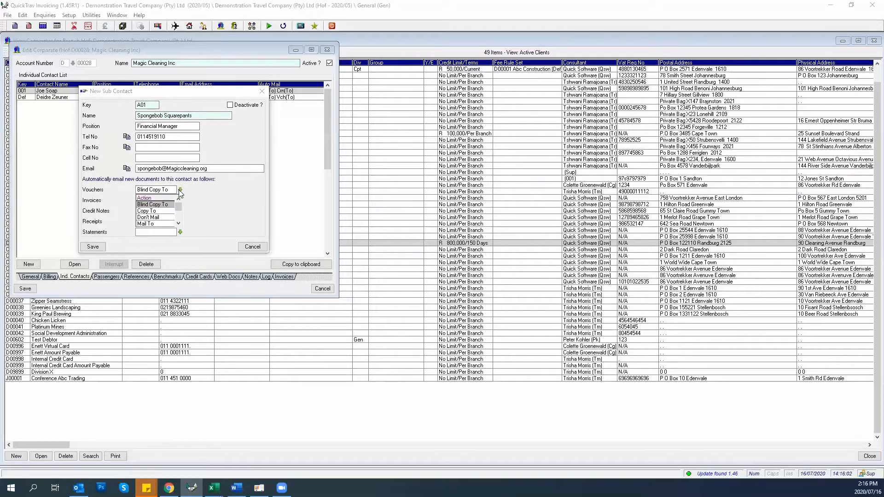
click(146, 224)
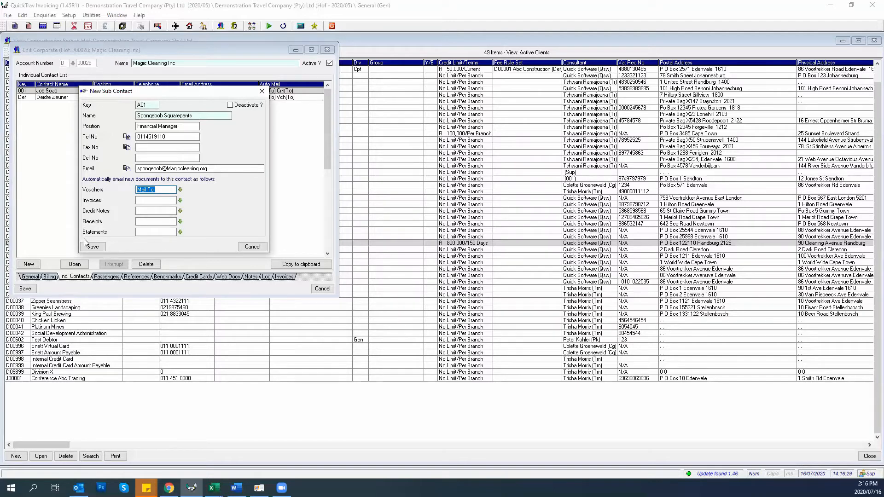
click(173, 201)
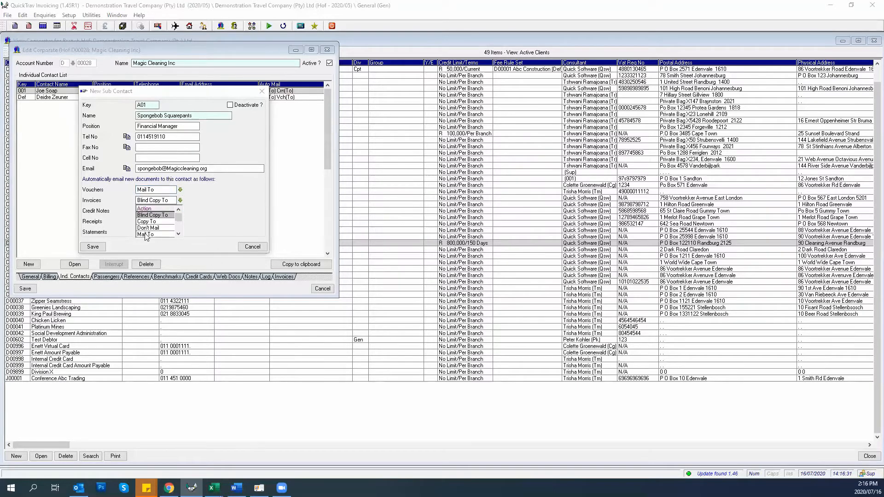
click(147, 235)
click(173, 211)
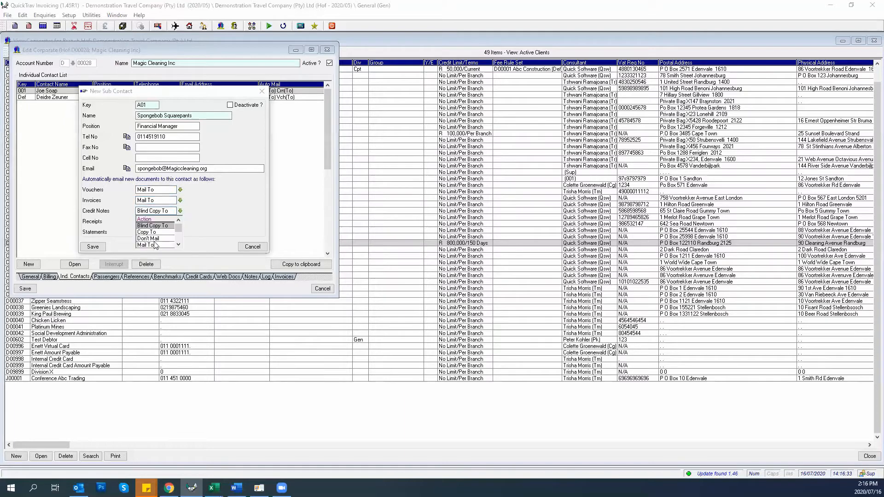
click(147, 245)
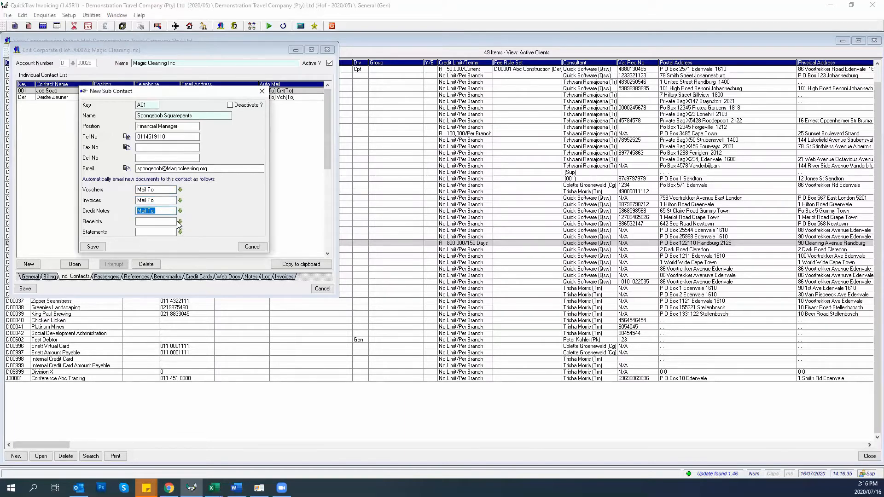
click(177, 222)
click(146, 256)
click(180, 232)
click(146, 265)
click(167, 211)
click(150, 244)
key(BackSpace)
click(89, 247)
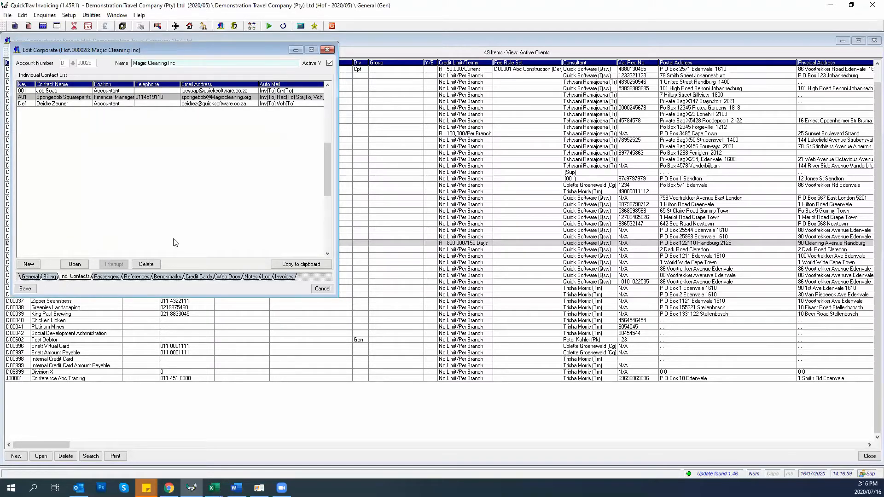
Start a second sub contact with key Km, the contact's name, Secretary position, phone and e-mail
click(31, 264)
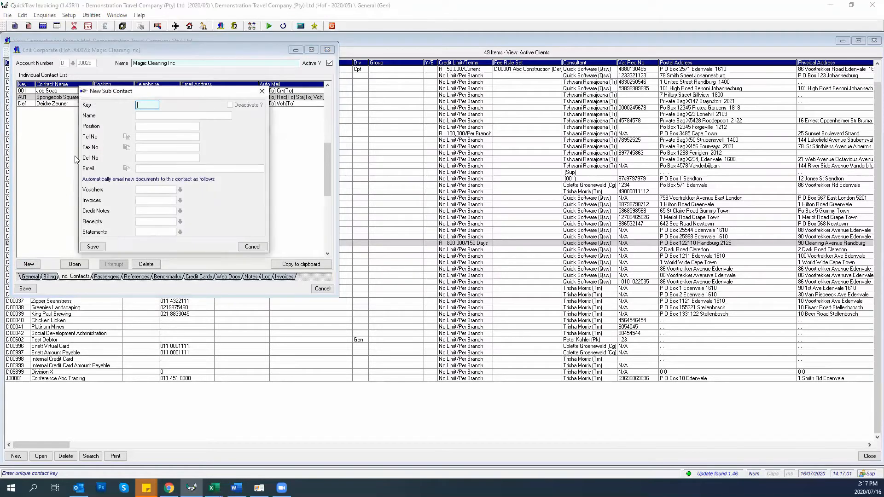
text(Km)
key(Tab)
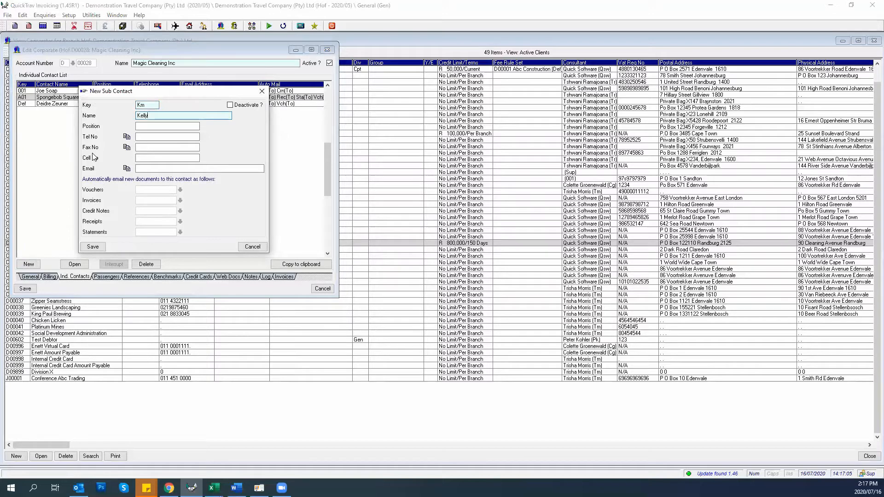
key(Tab)
text(Se)
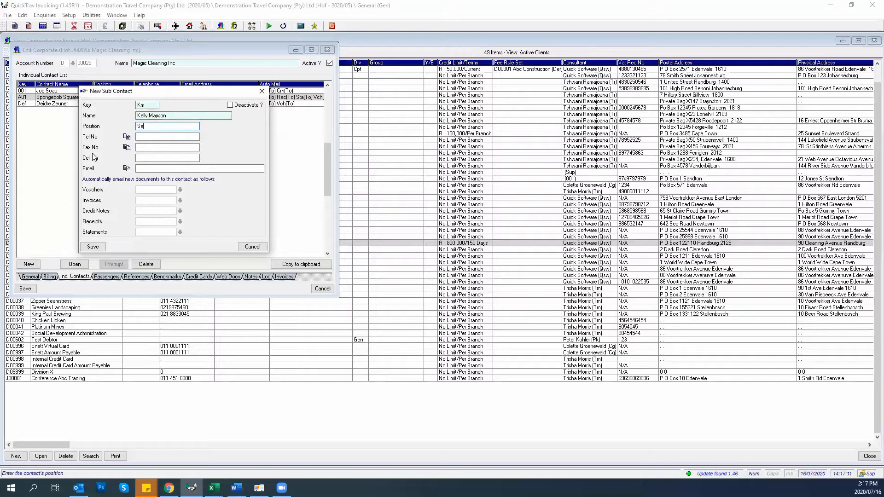
text(cretary)
key(Tab)
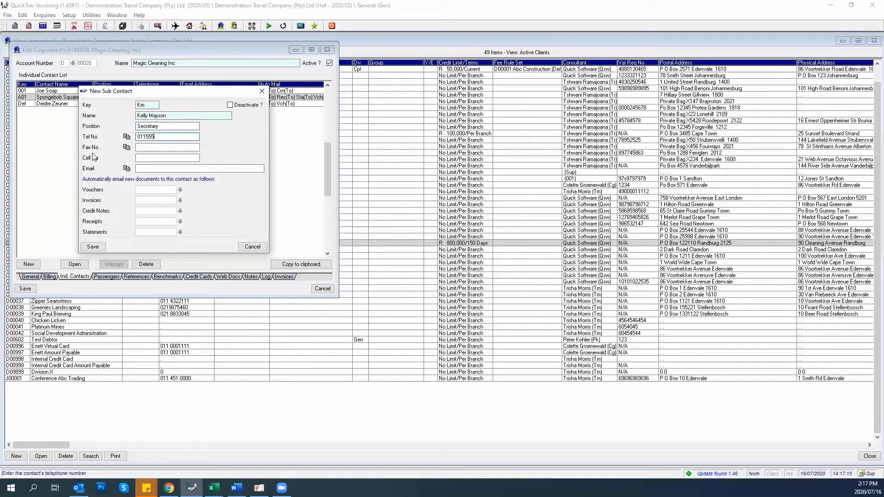
key(Tab)
key(Tab)
key(Tab)
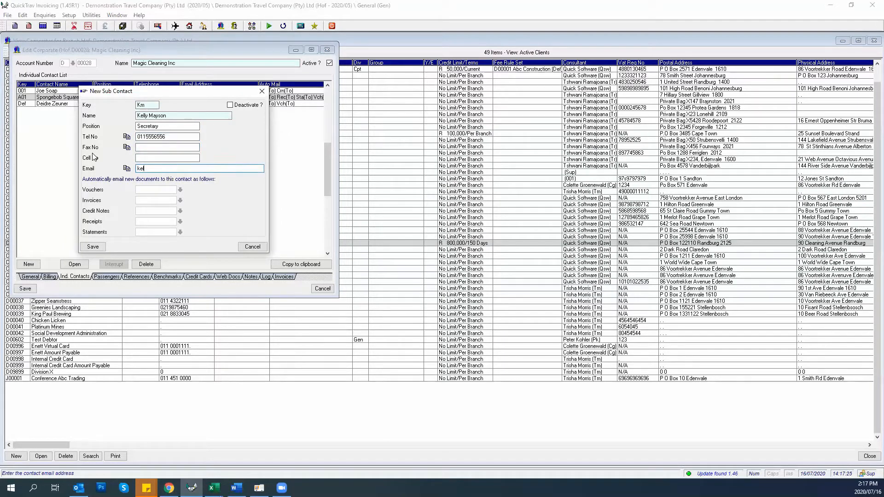
key(Tab)
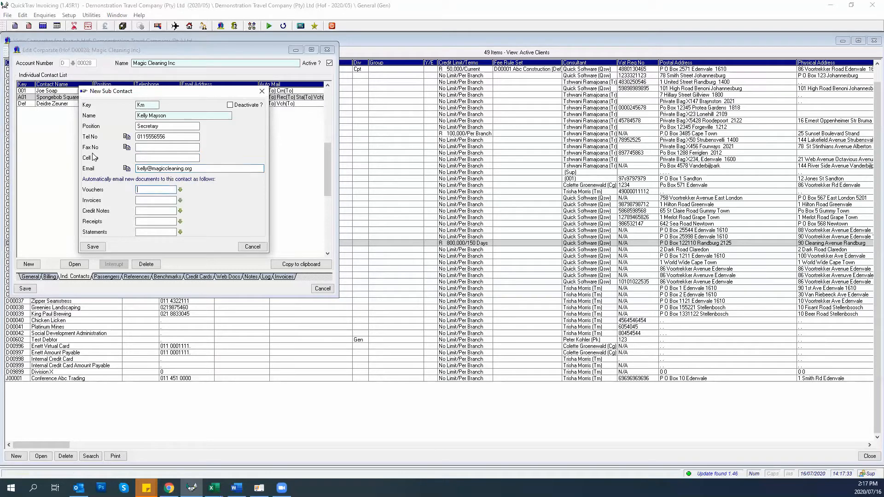
Set Vouchers to Mail To, Invoices and Credit Notes to Copy To, and save the contact
click(180, 189)
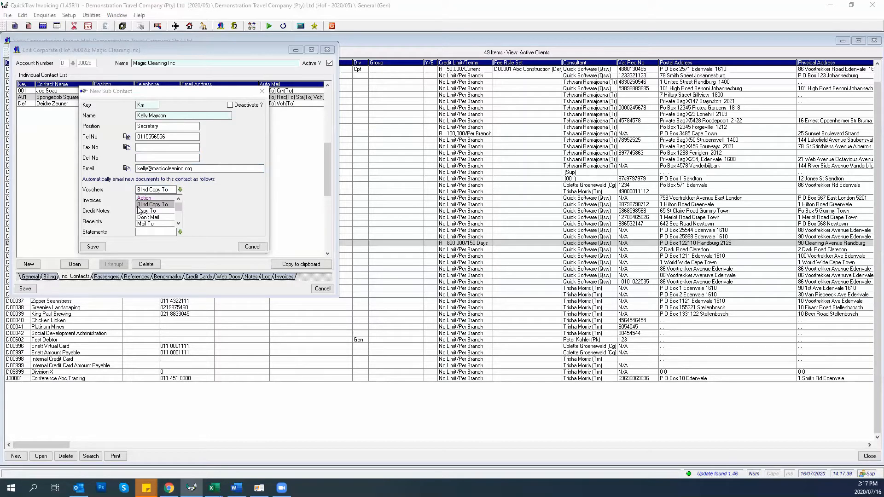
click(144, 224)
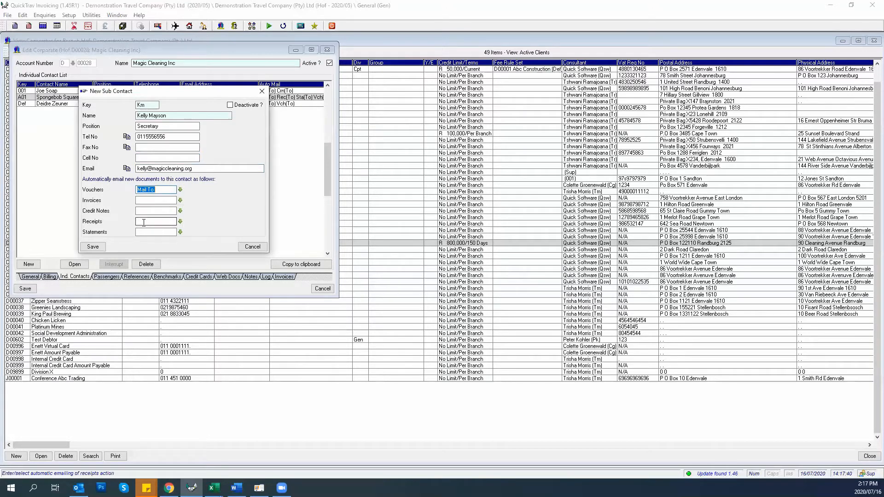
click(180, 200)
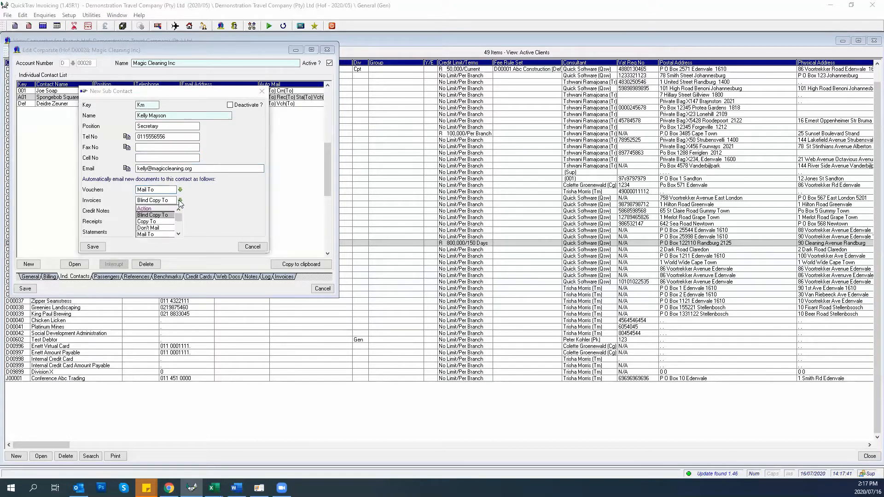
click(156, 221)
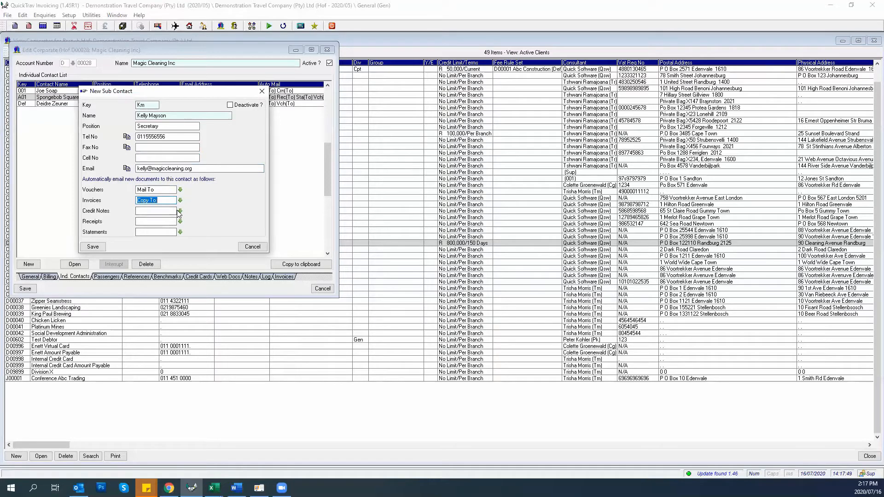
click(177, 210)
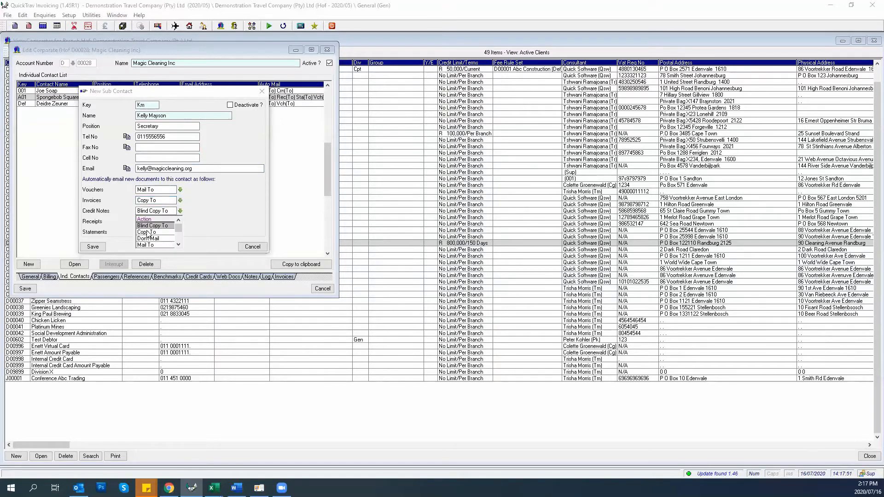
click(152, 232)
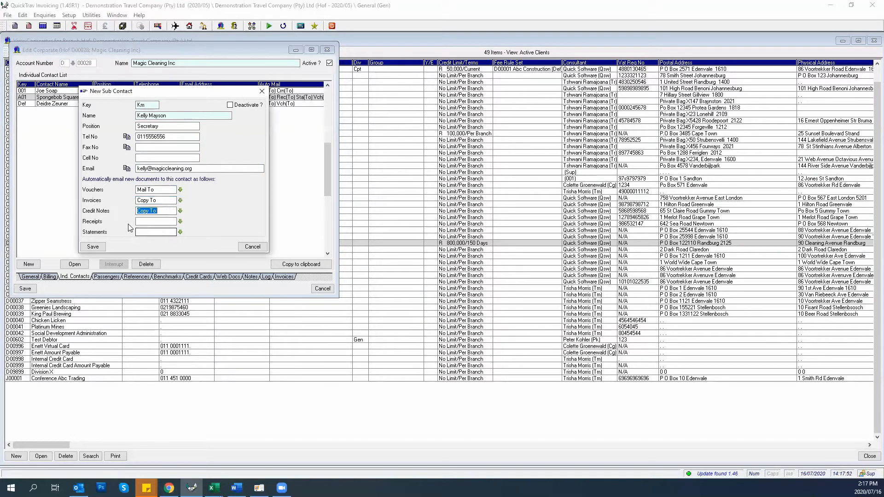
click(93, 246)
key(alt+Tab)
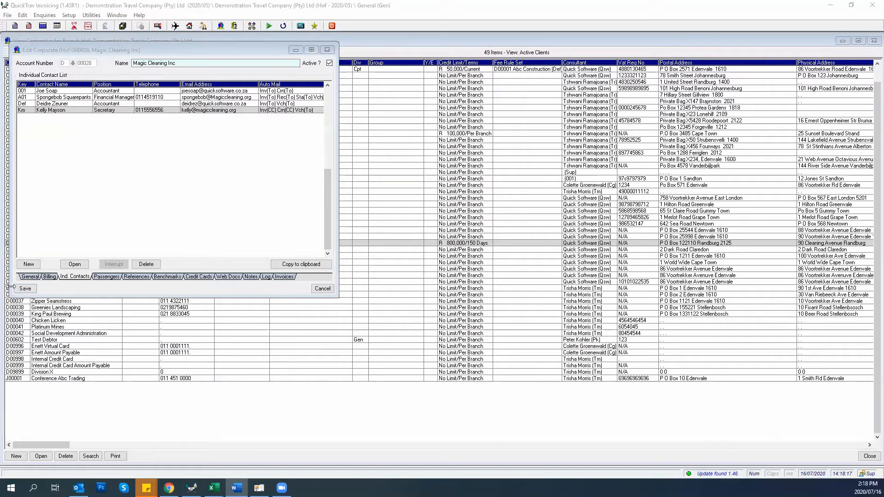
Save and close the Magic Cleaning Inc record, then switch to QuickTrav Main
click(24, 289)
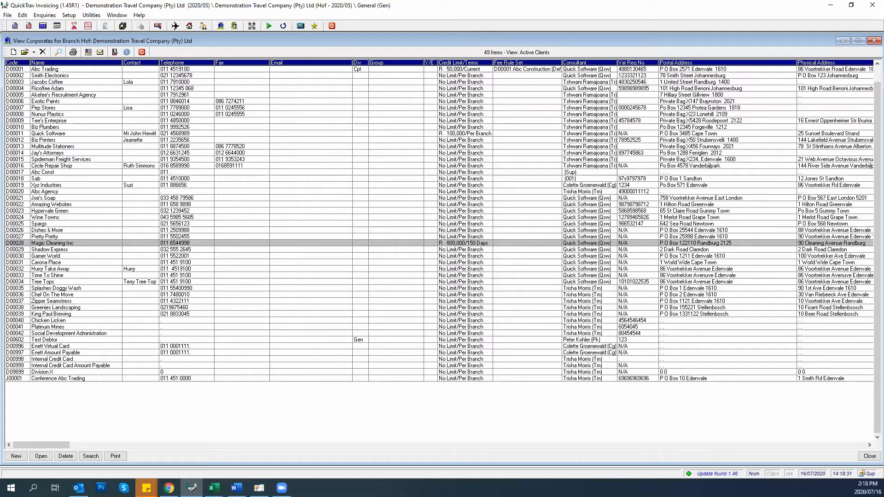
mouse_move(259, 489)
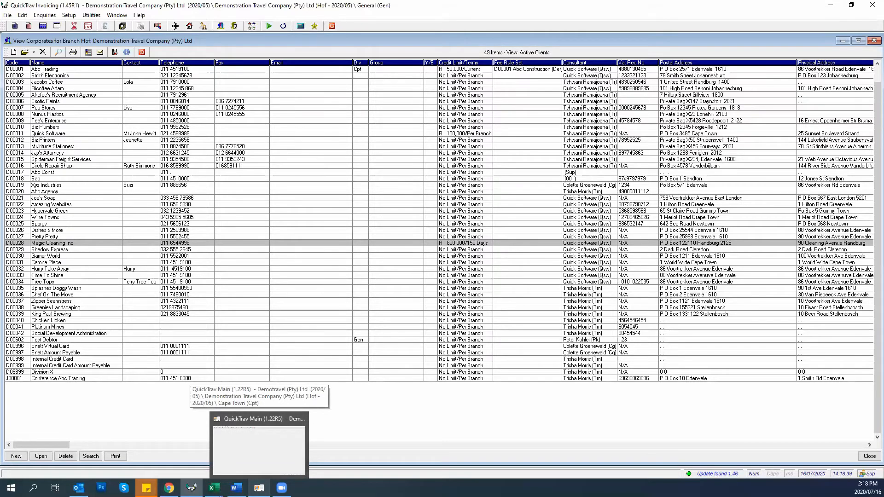
click(259, 442)
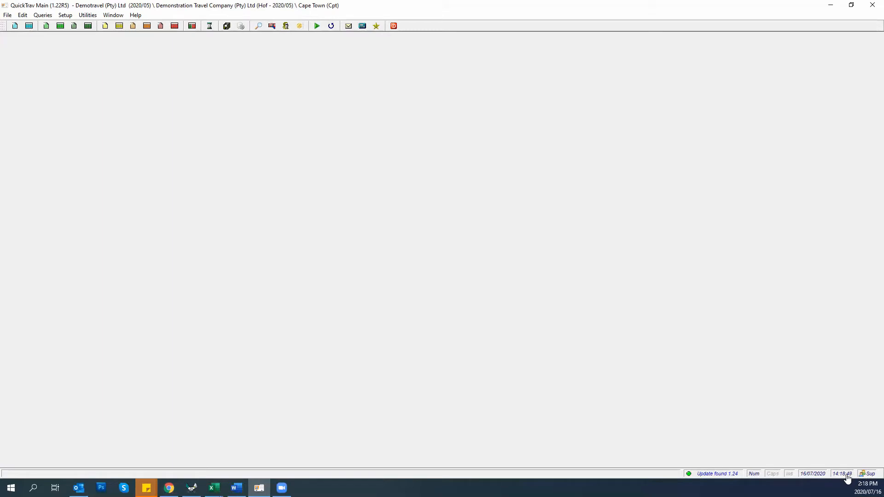
In Application Setup Options' Email section, tick Activate automatic emailing and save it
click(65, 15)
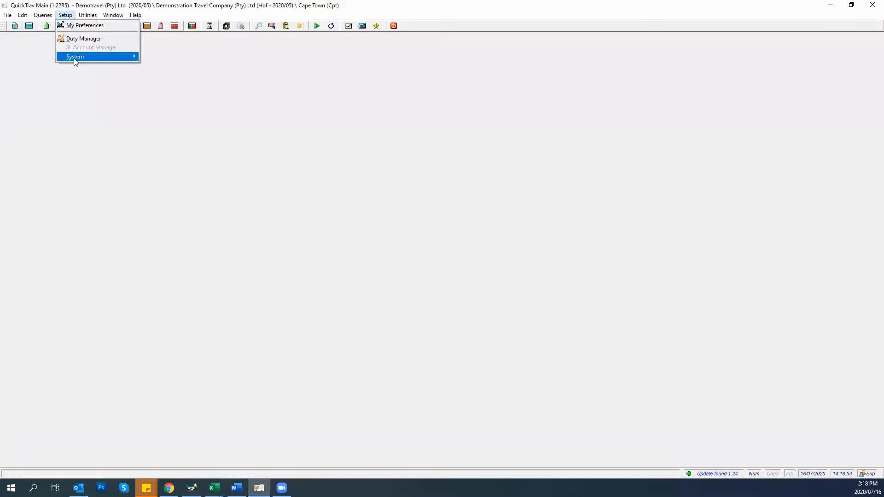
mouse_move(73, 58)
click(164, 59)
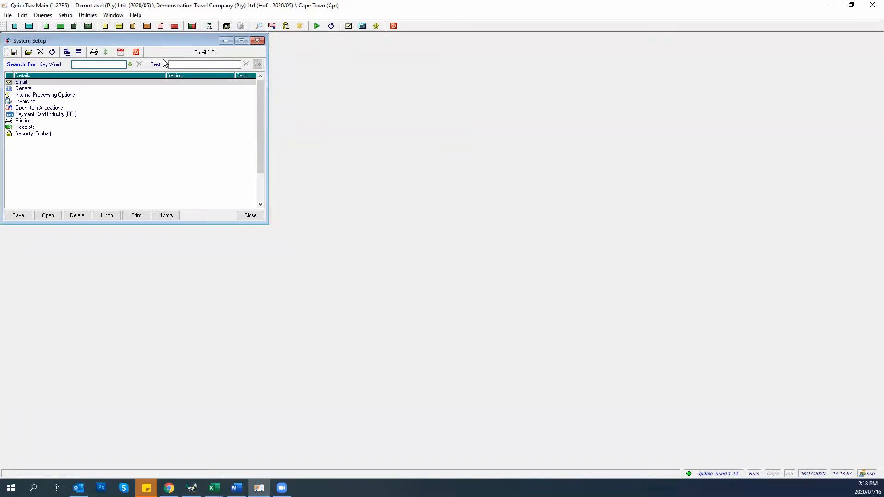
double_click(35, 85)
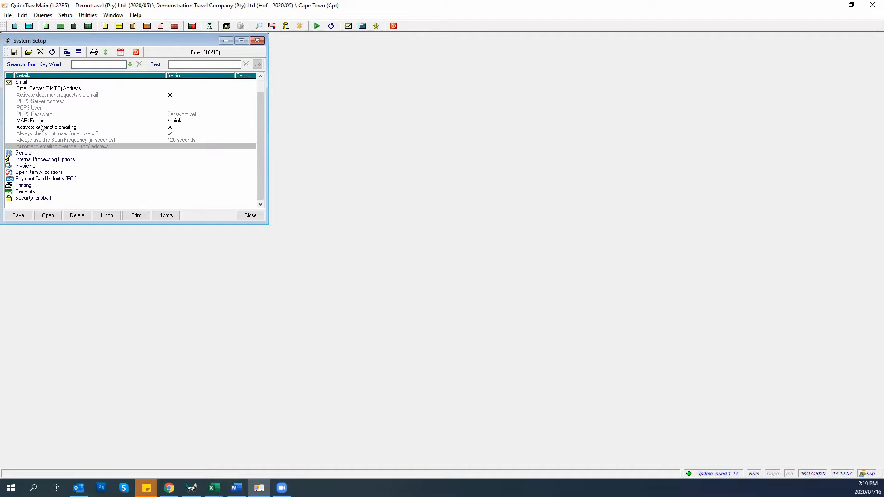
click(24, 130)
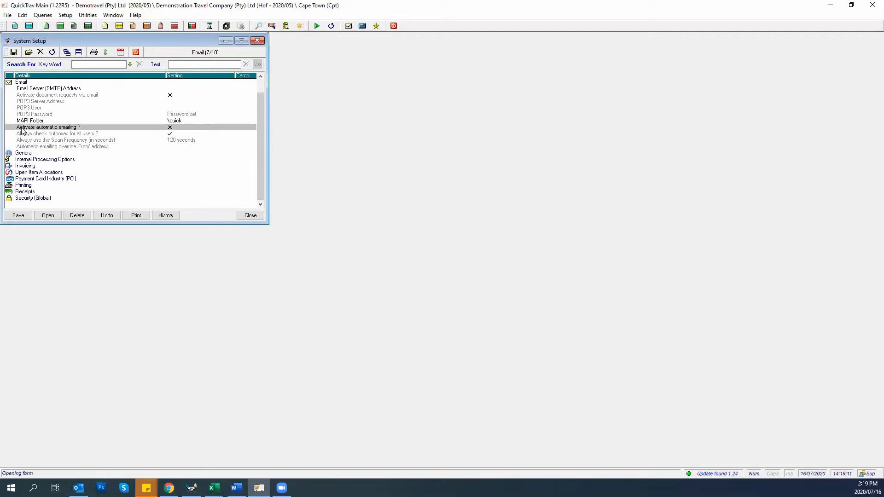
double_click(24, 130)
click(54, 104)
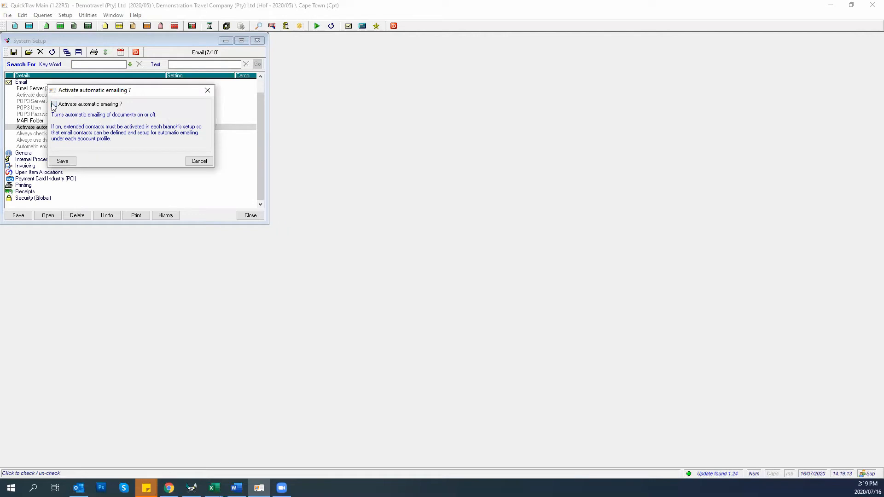
click(62, 161)
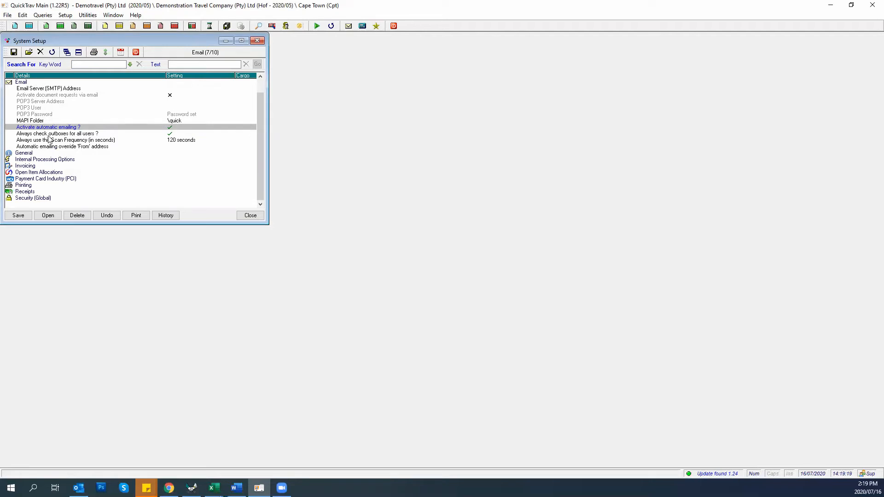
click(30, 135)
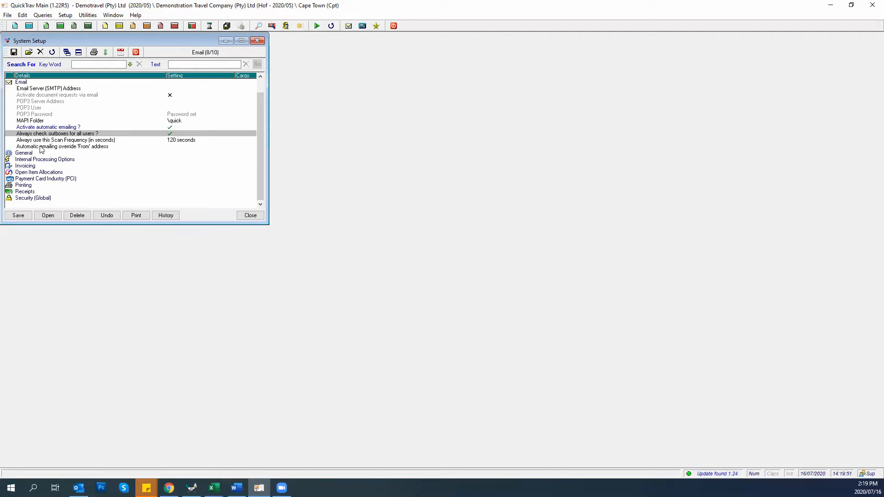
Keep the Scan Frequency at 120 seconds, then open the override 'From' address editor
click(37, 142)
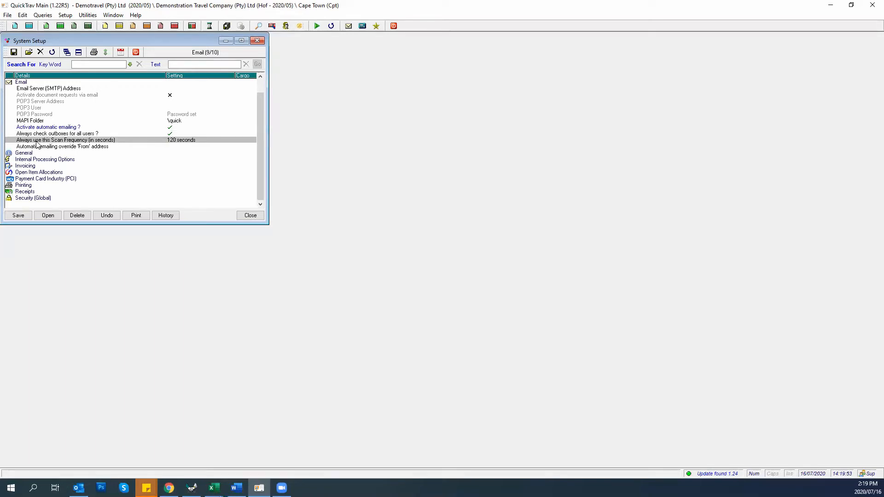
drag(163, 140, 165, 139)
double_click(171, 140)
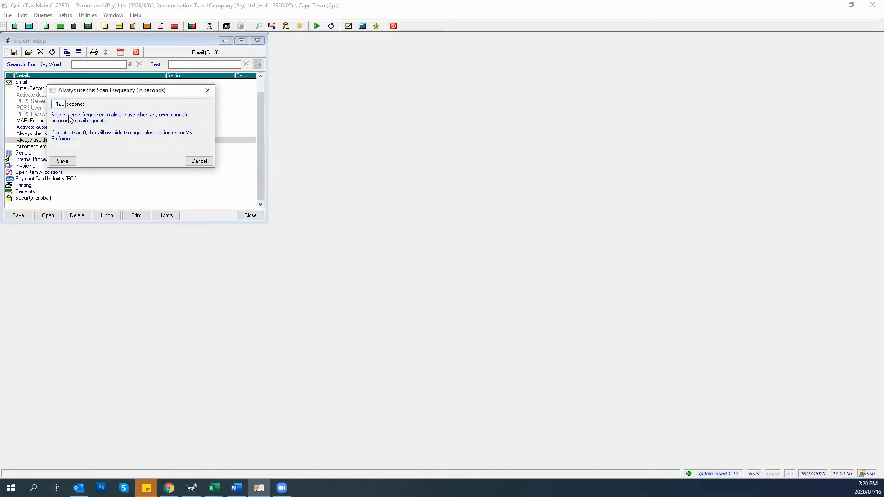
click(64, 162)
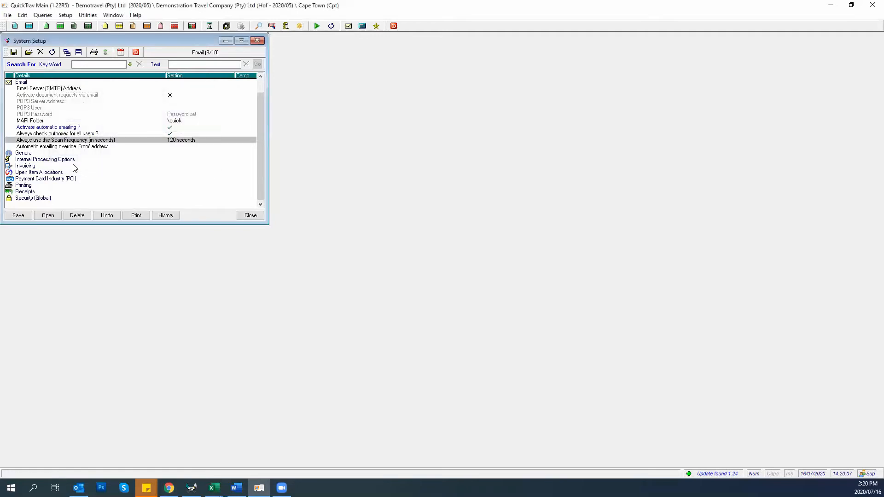
double_click(28, 146)
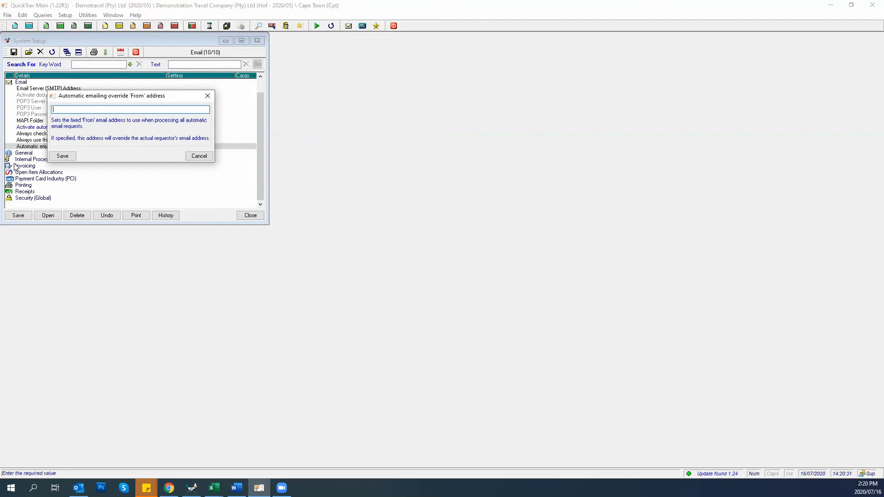
Enter the company's accounts e-mail address as the override 'From' address, then save and close System Setup
click(64, 156)
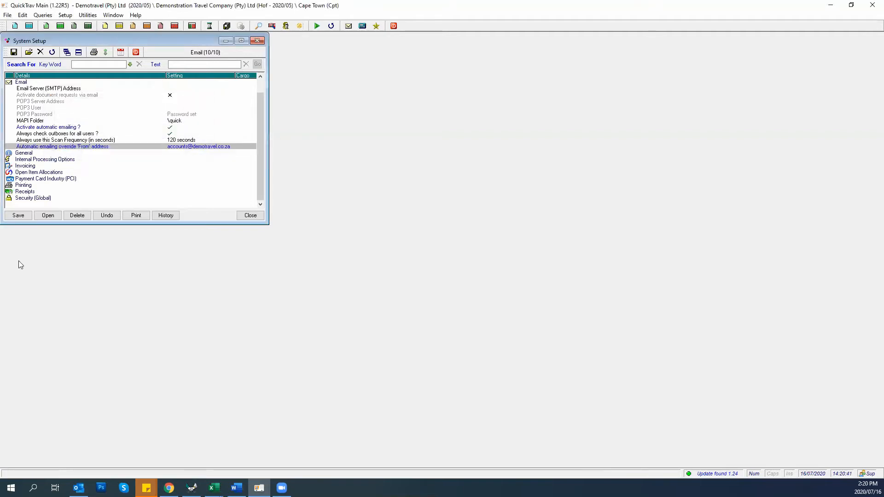
click(14, 219)
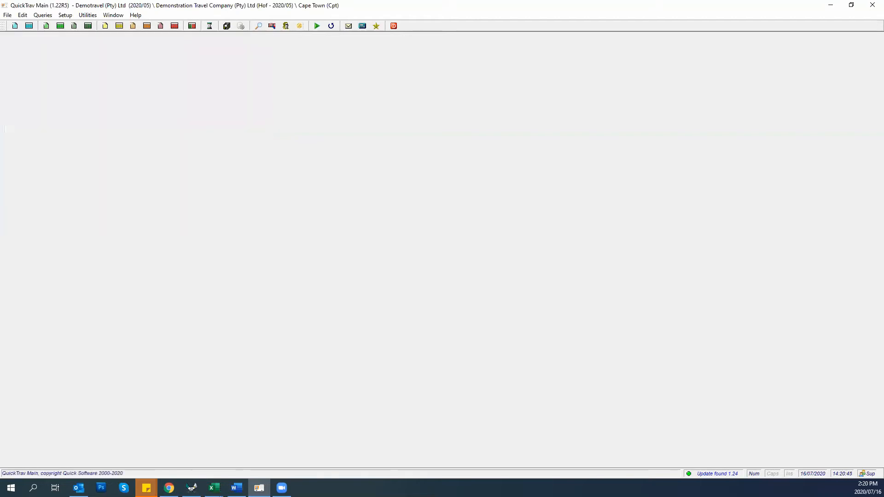
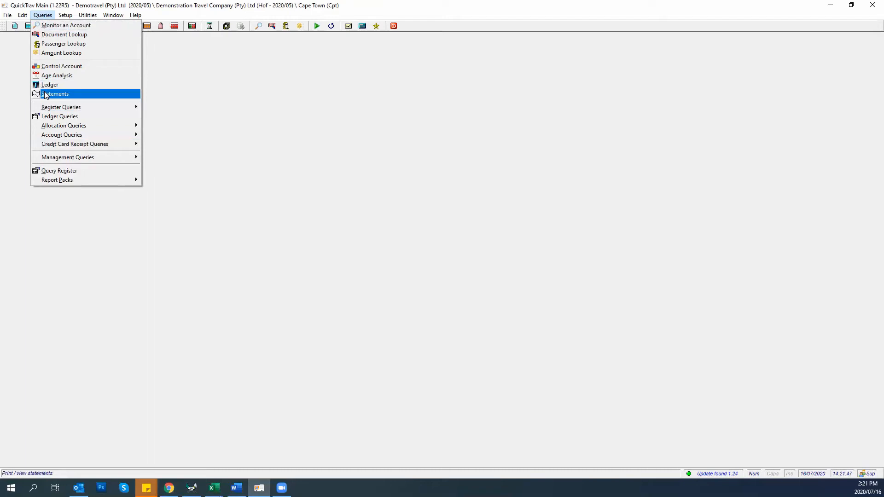
Open Print Statements for 2020/05, decline the email prompt, and set the ledger to Debtors
click(45, 92)
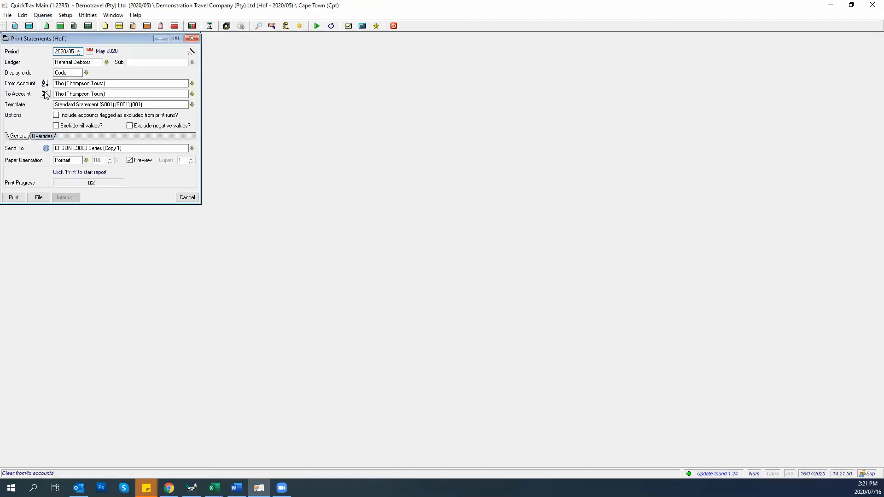
click(191, 52)
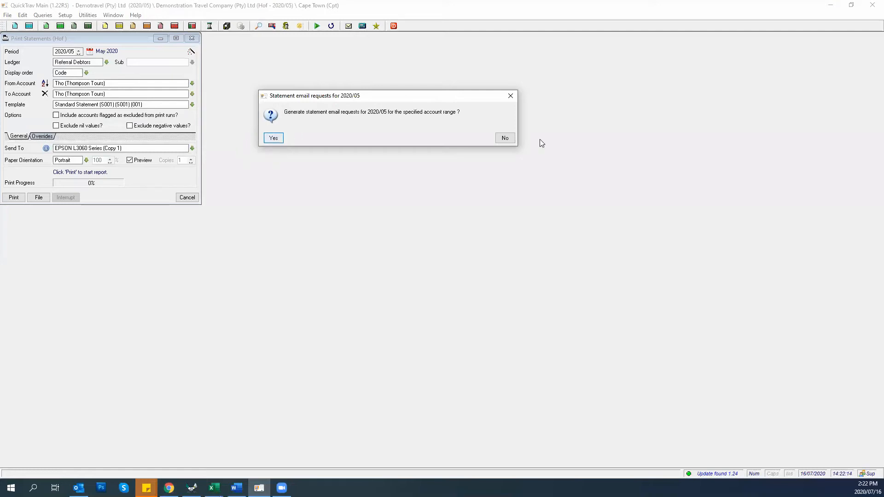
click(506, 138)
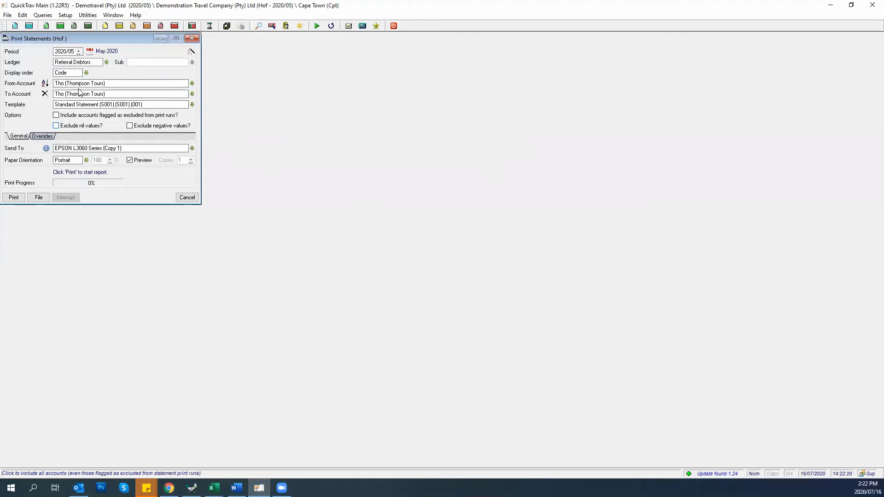
click(107, 62)
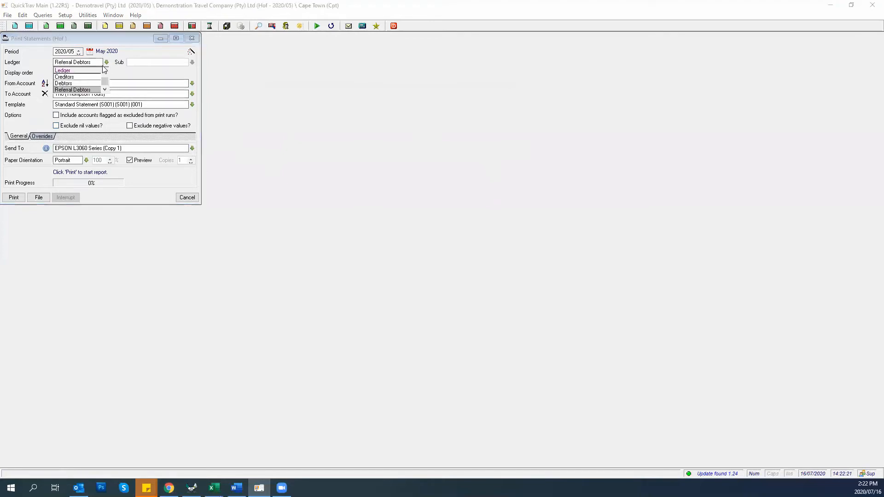
click(64, 83)
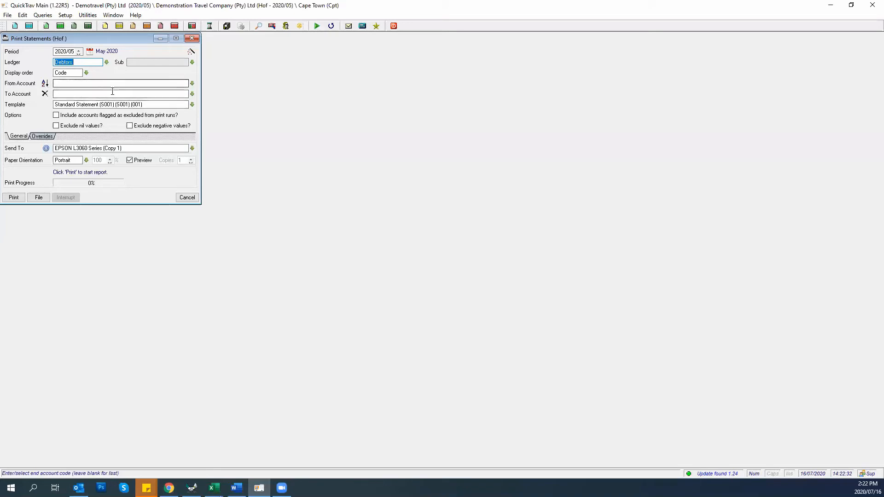
Generate the 2020/05 statement email requests across 69 Debtors accounts and dismiss the summary
click(191, 52)
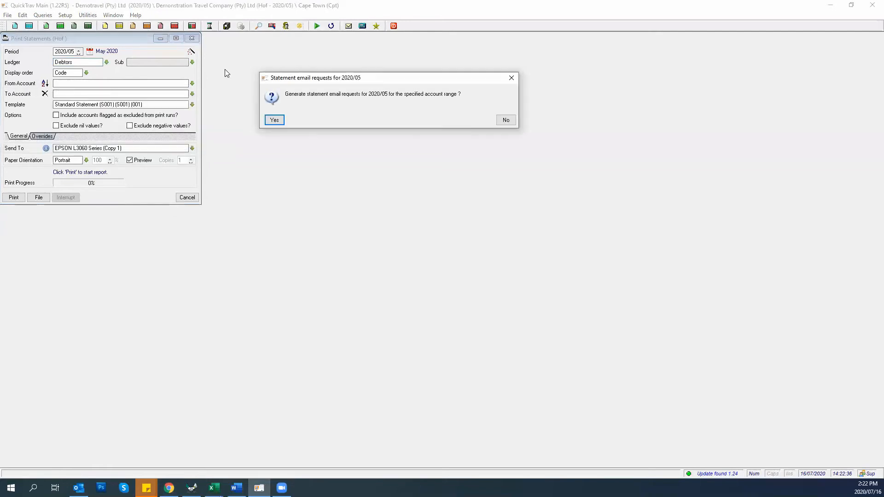
click(282, 119)
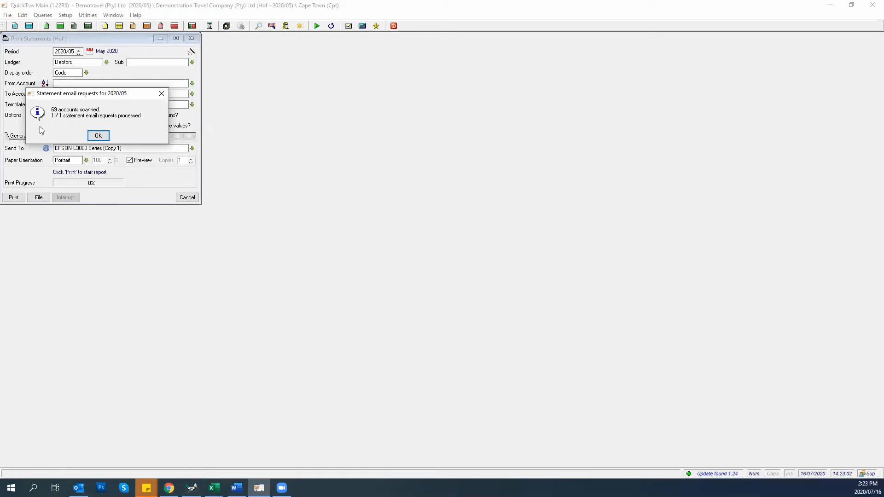
click(98, 136)
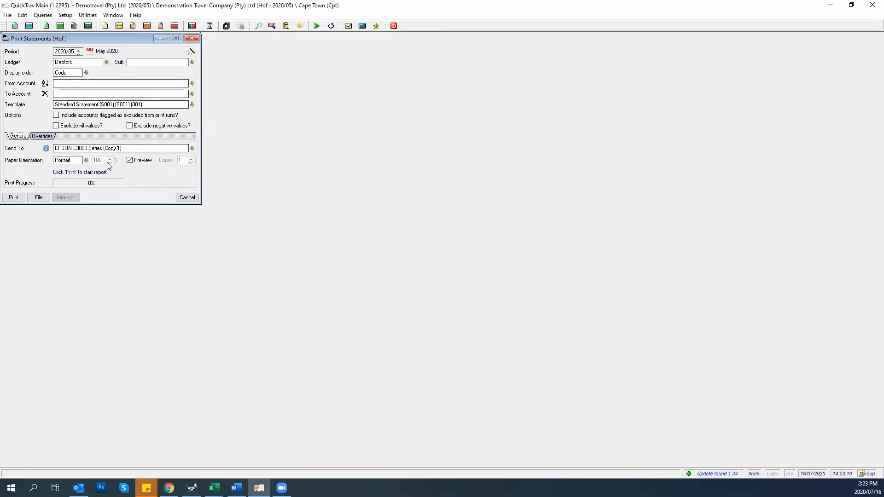
Close Print Statements and run Process Email Requests; the statement email fails without a server
click(186, 198)
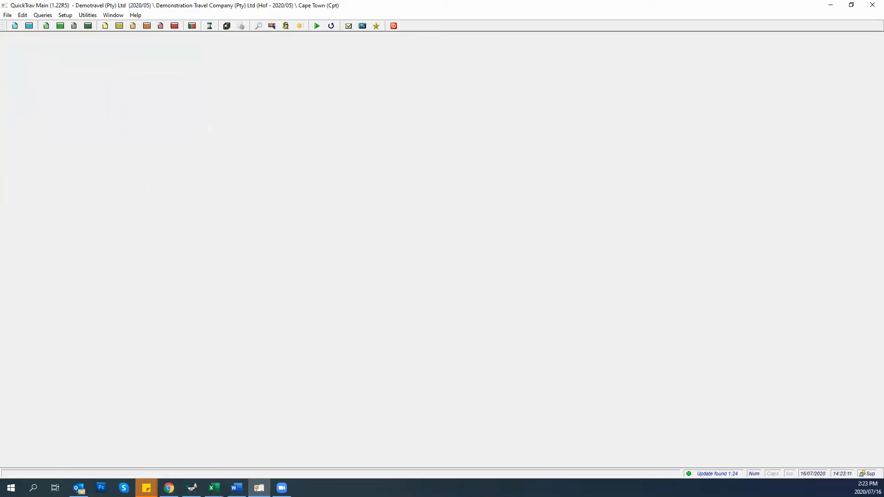
click(8, 15)
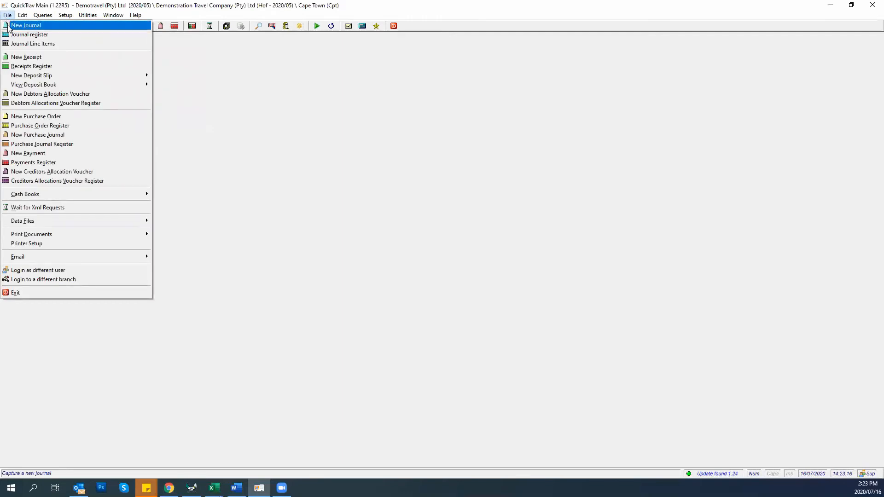
mouse_move(51, 255)
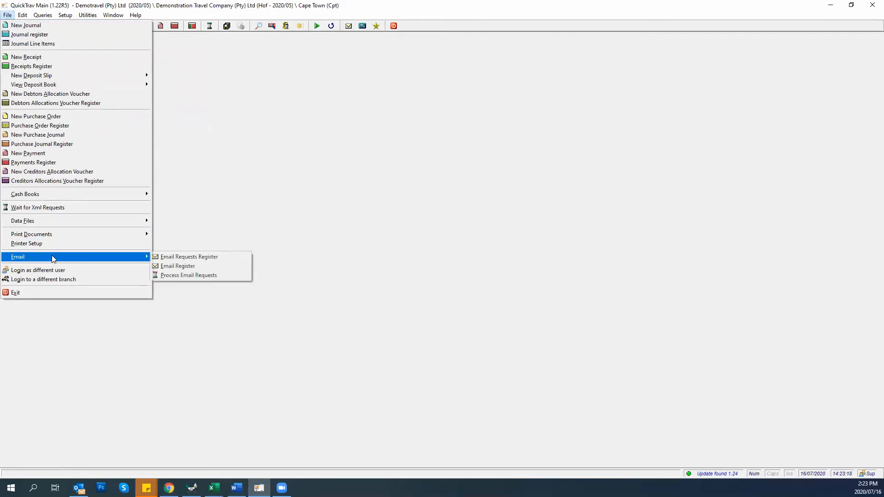
click(174, 277)
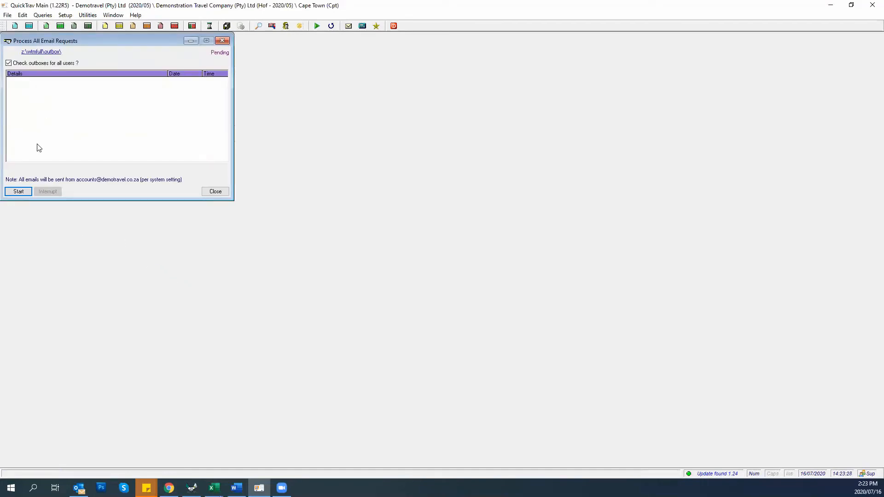
click(7, 15)
mouse_move(18, 257)
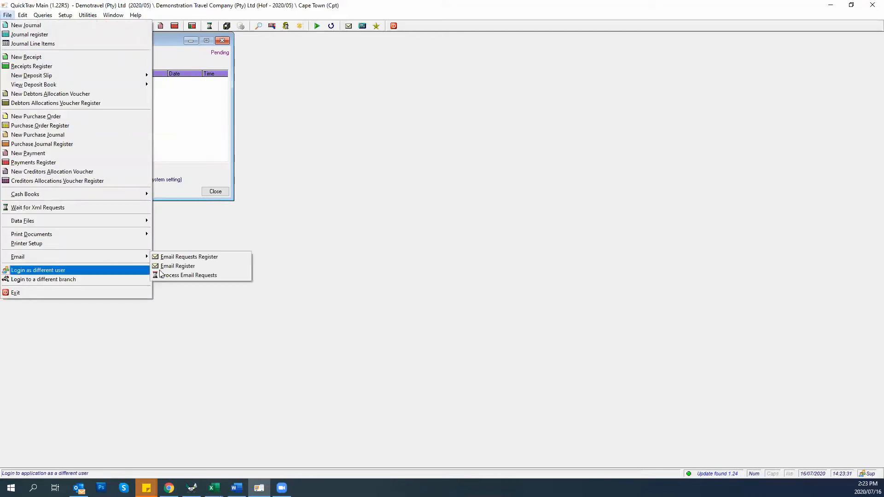
click(161, 275)
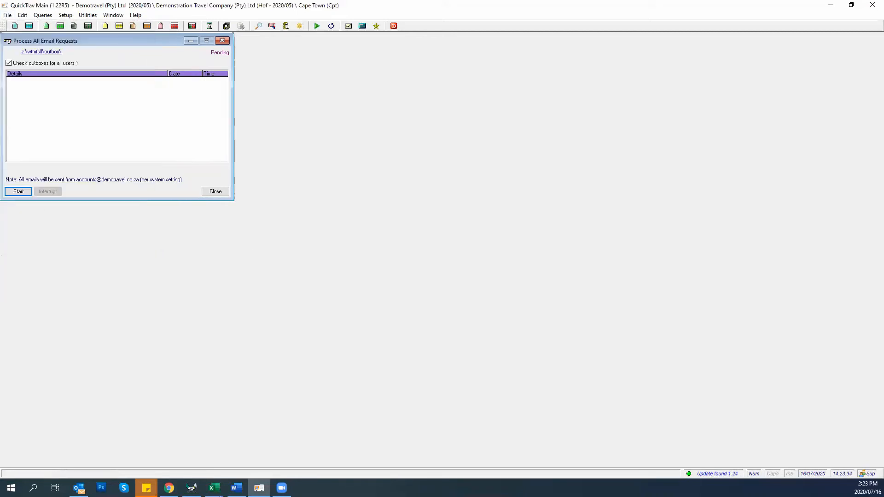
click(18, 196)
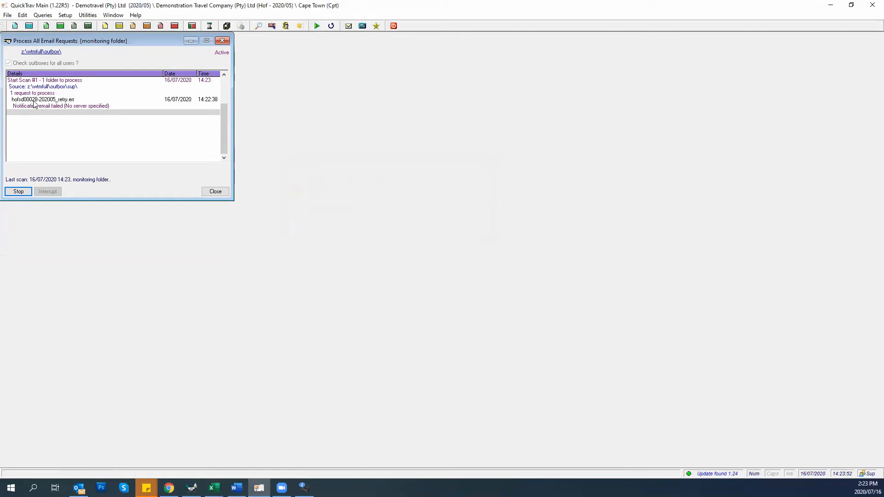
click(64, 15)
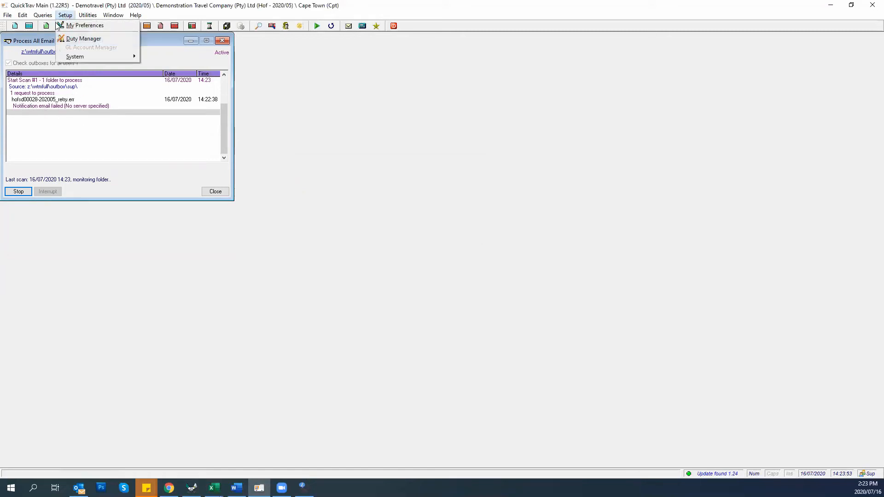
mouse_move(67, 56)
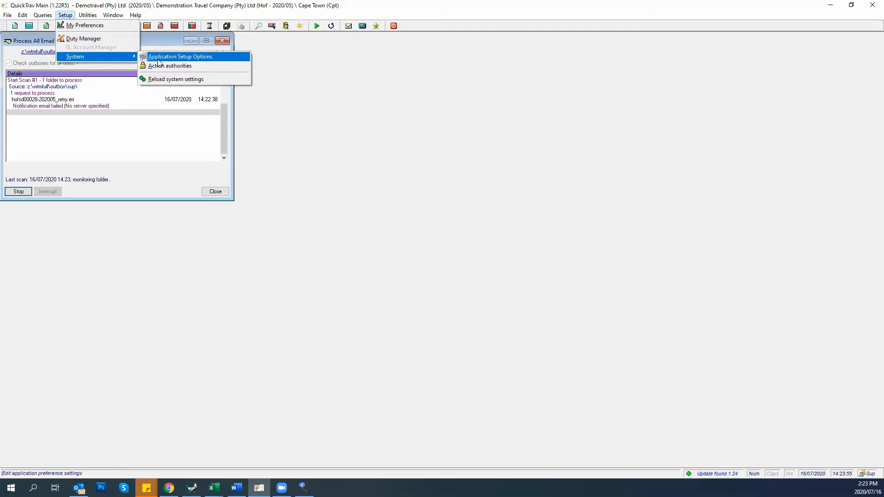
click(159, 57)
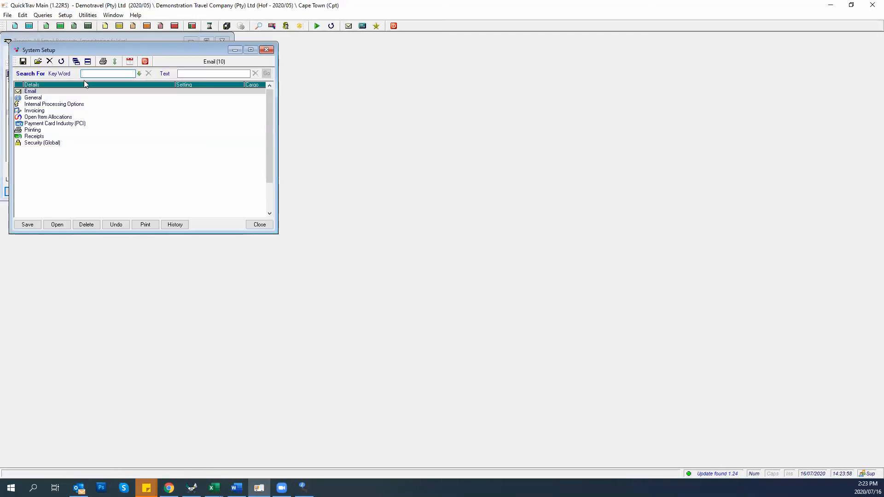
double_click(33, 91)
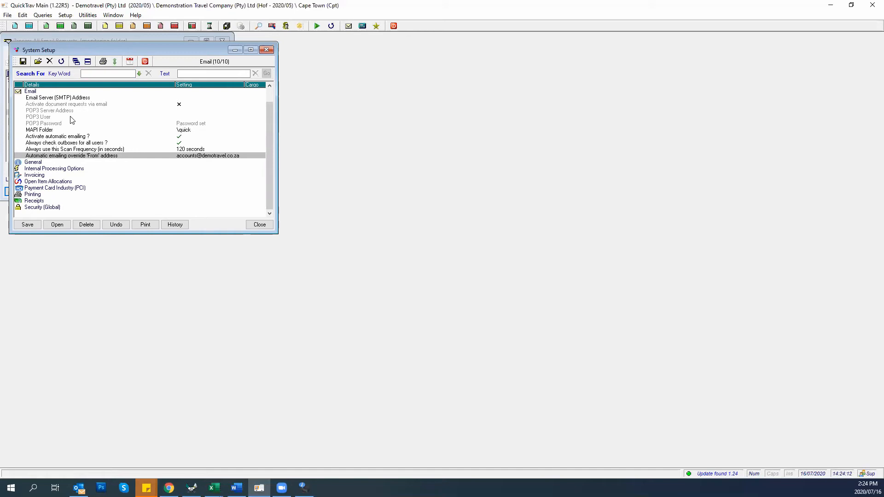
click(257, 226)
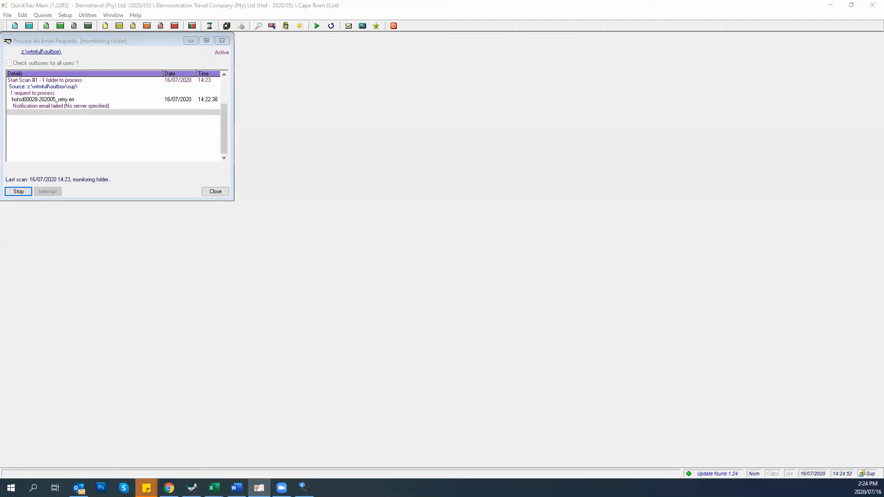
Show the Email Requests Register maximised, listing the 2020/05 statements job with one errored request
click(42, 15)
click(50, 93)
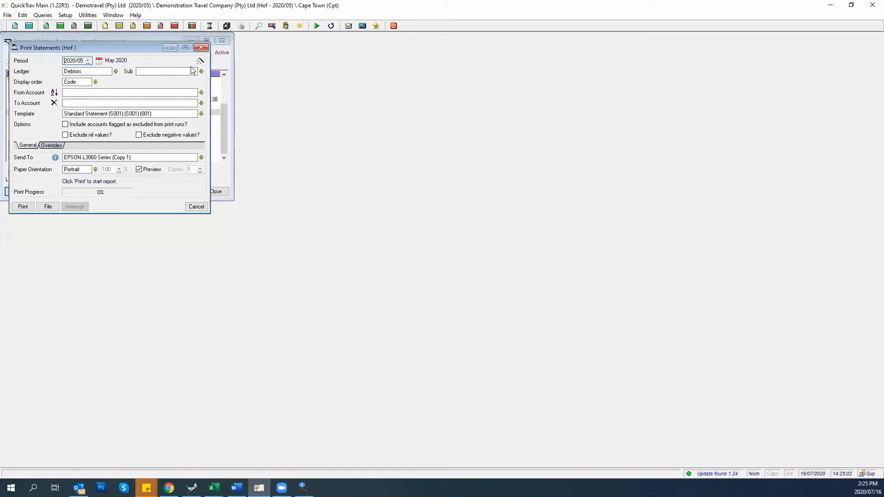
click(196, 207)
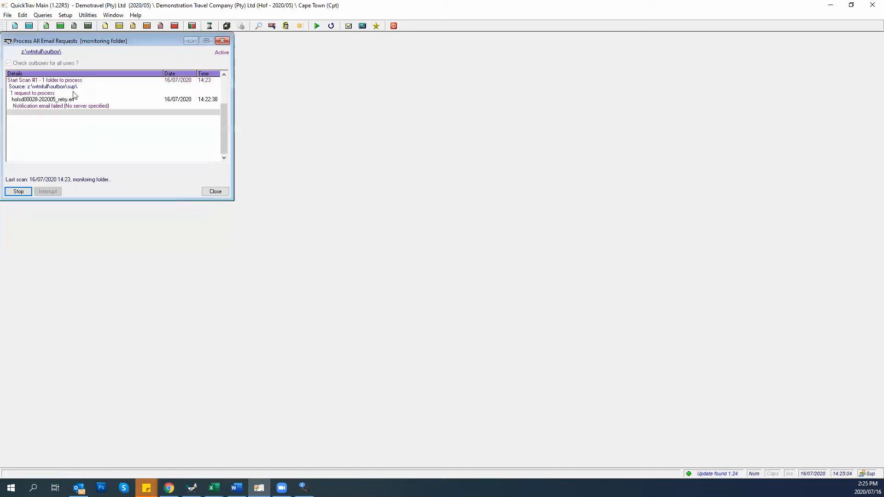
click(8, 14)
mouse_move(27, 257)
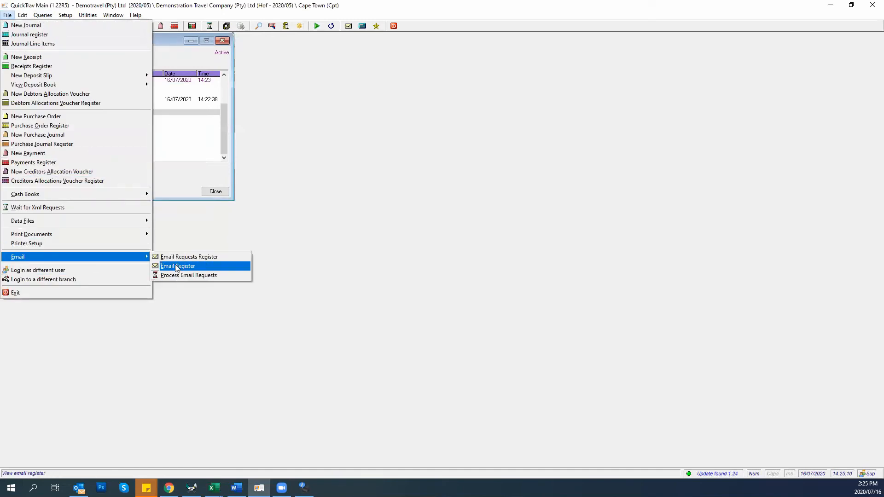
click(190, 259)
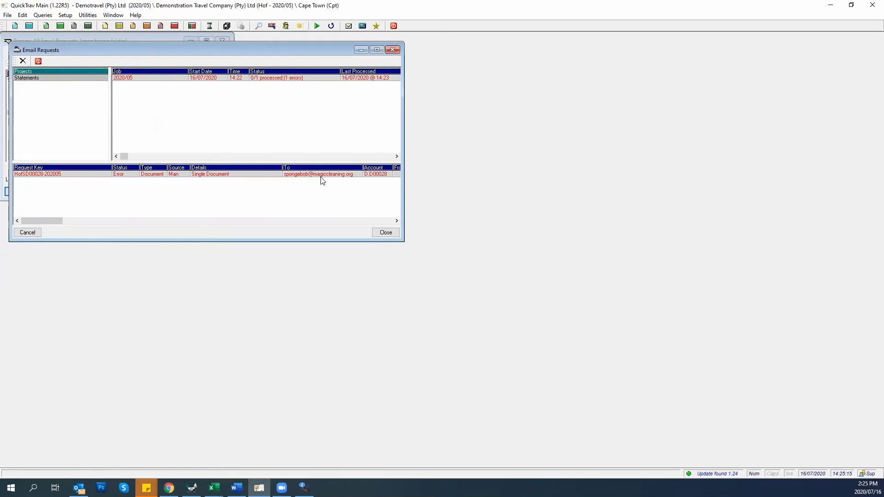
double_click(334, 51)
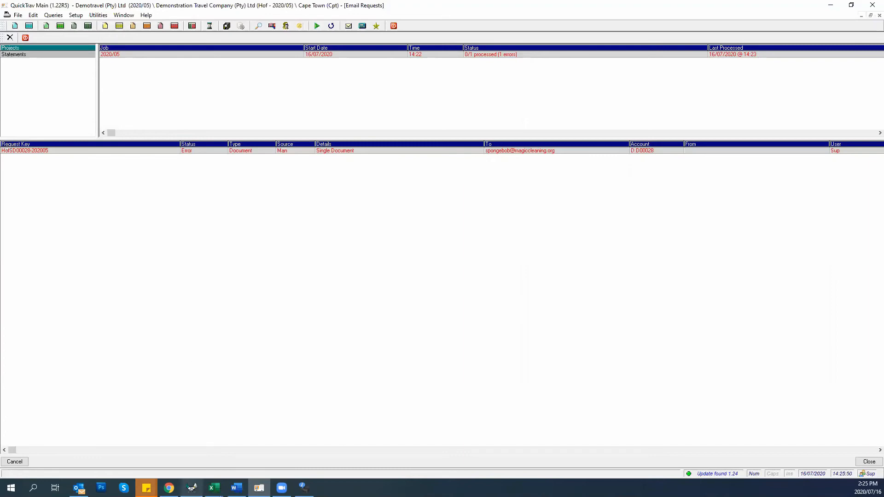
In QuickTrav Invoicing, open the invoice register and start emailing invoice Hot0008616
click(189, 484)
click(142, 53)
click(43, 26)
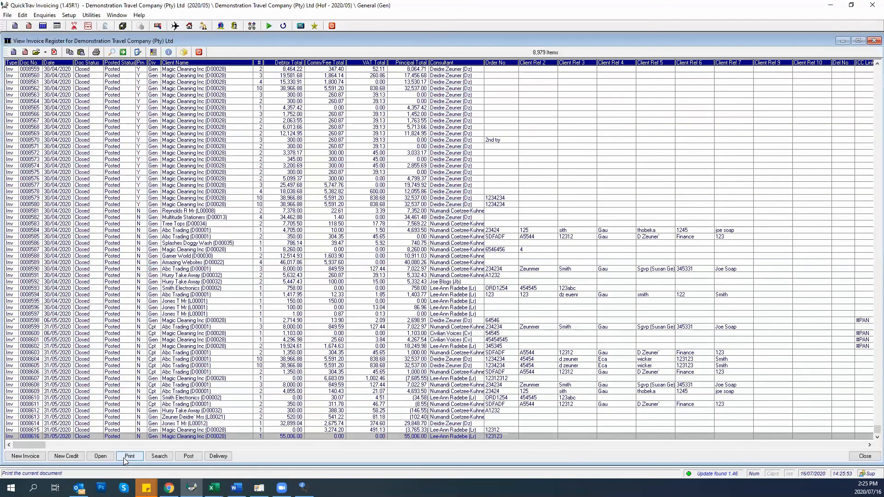
click(124, 460)
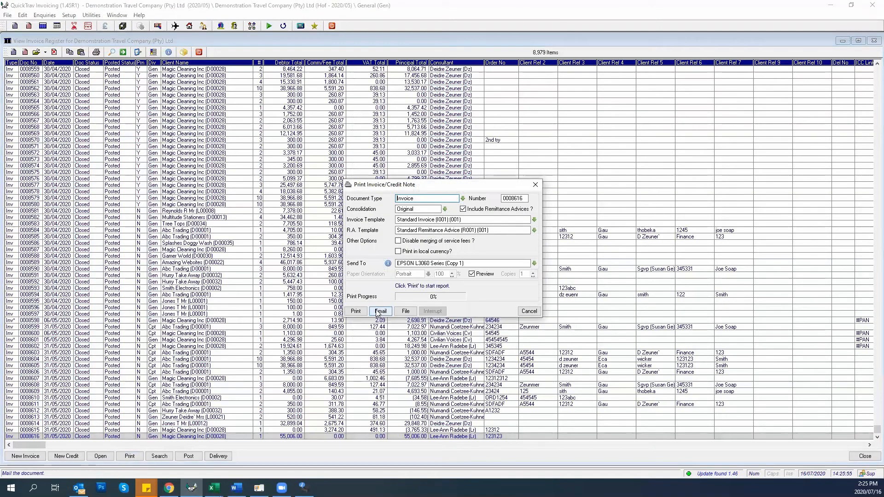
click(379, 314)
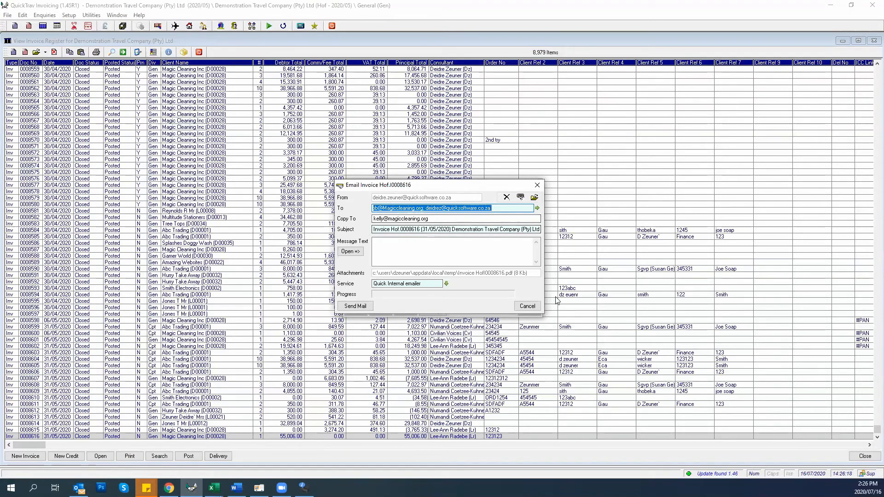
Cancel the Email Invoice and Print Invoice dialogs, leaving Hot0008616 unsent
click(528, 306)
click(527, 310)
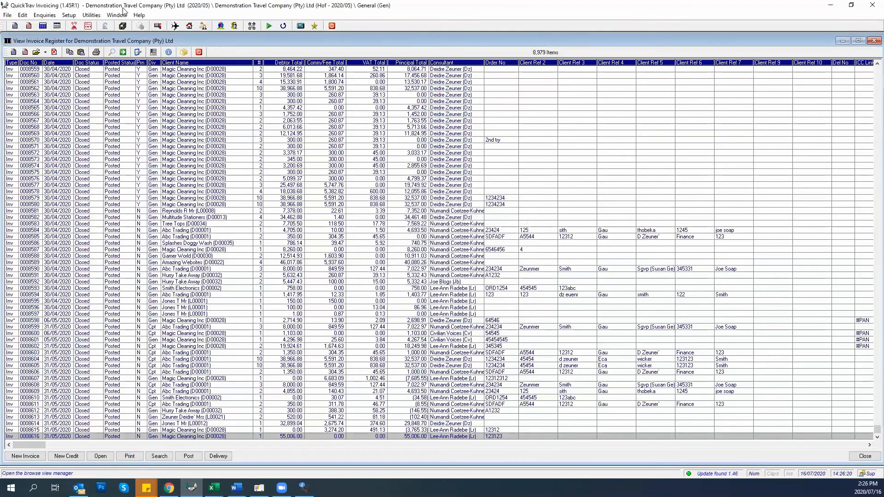
click(71, 16)
mouse_move(101, 152)
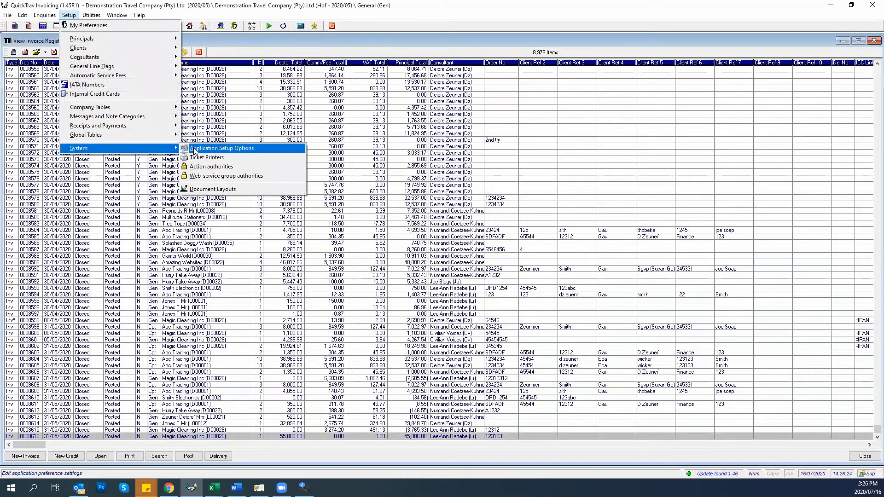
Open Application Setup Options, expand Emailing, and widen System Setup so Source Key shows
click(195, 150)
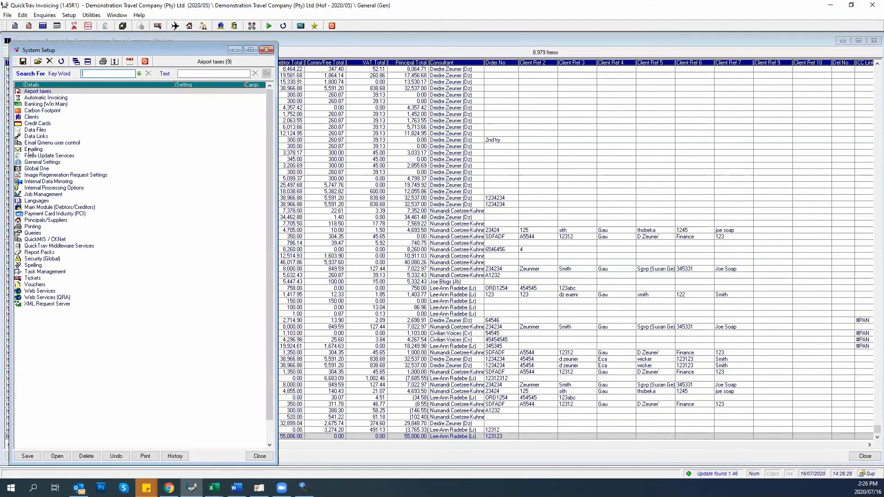
double_click(32, 150)
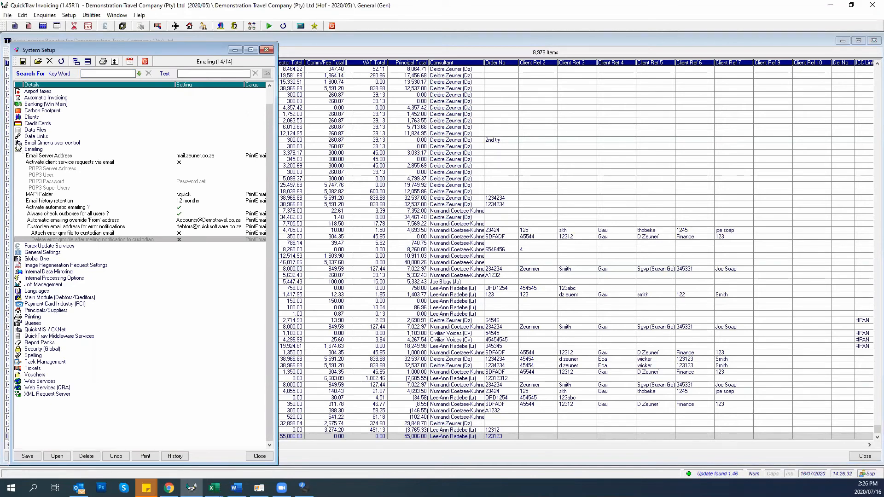
drag(277, 180, 393, 180)
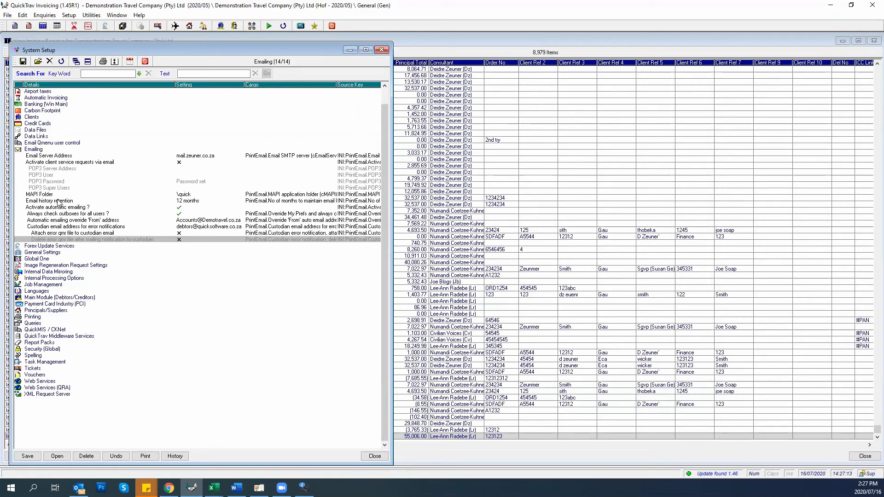
click(32, 157)
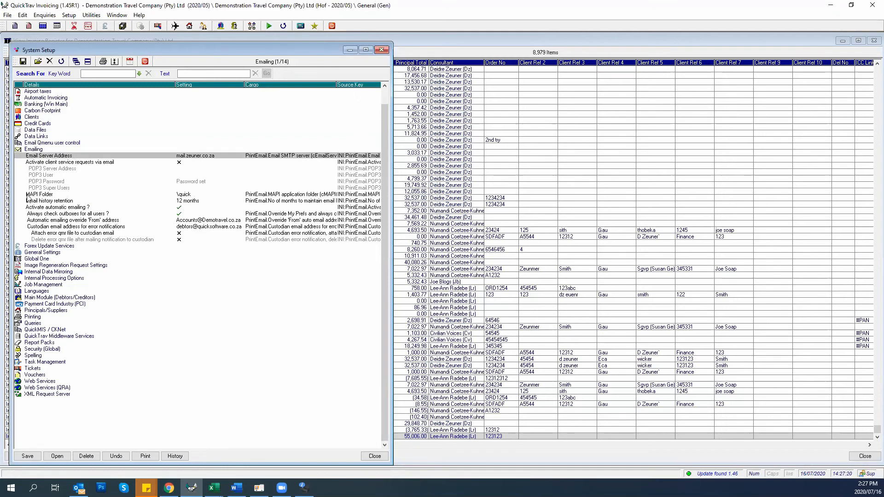
click(30, 194)
click(38, 156)
click(38, 194)
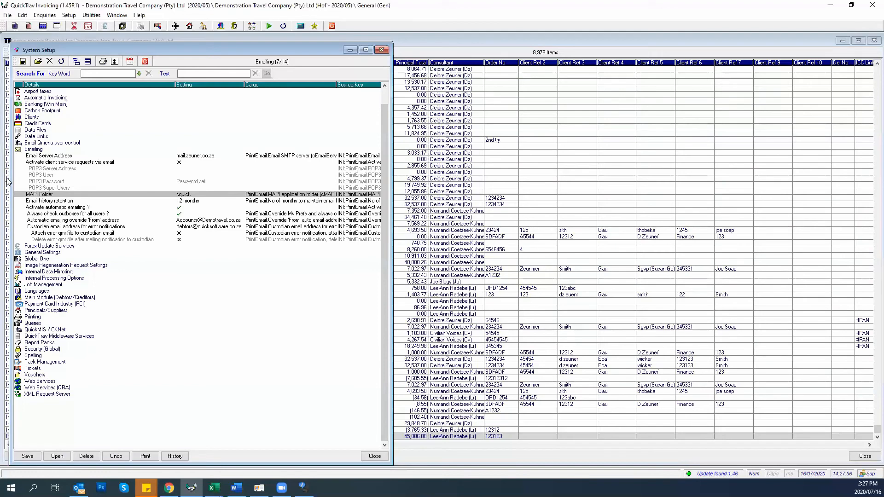
click(37, 157)
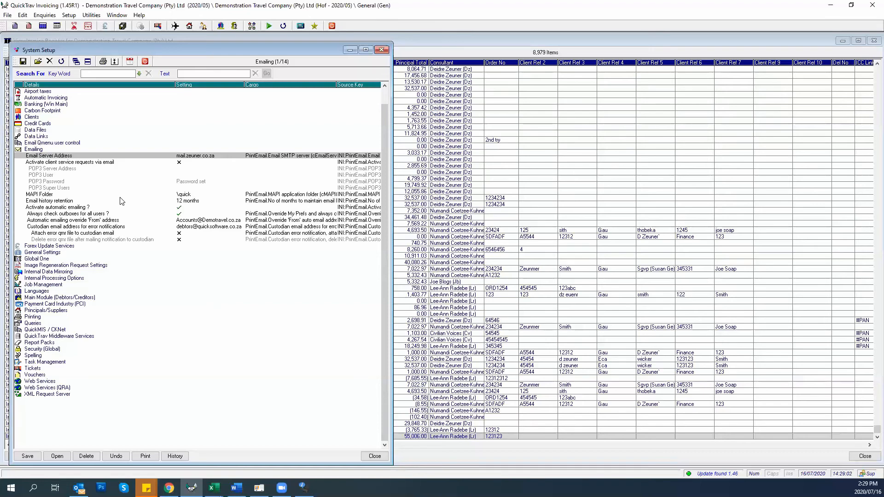
Search the Hof head-office branch settings for 'contra', then close them and return to System Setup
click(251, 26)
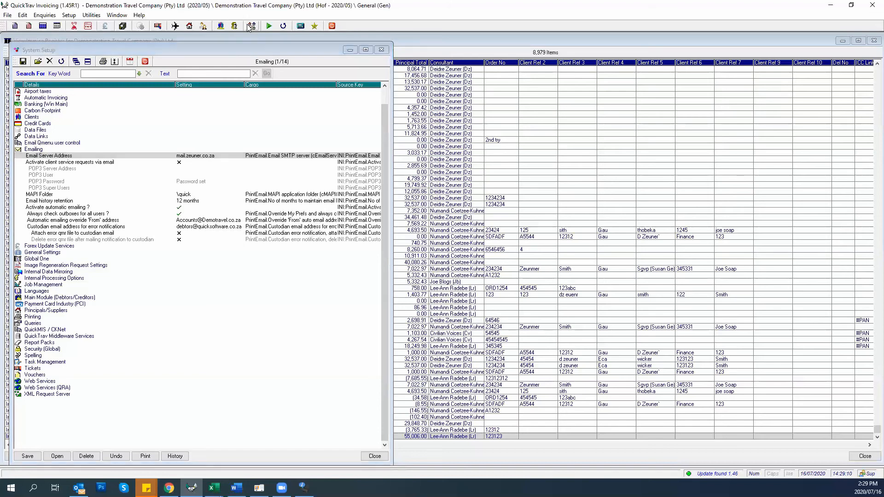
click(103, 199)
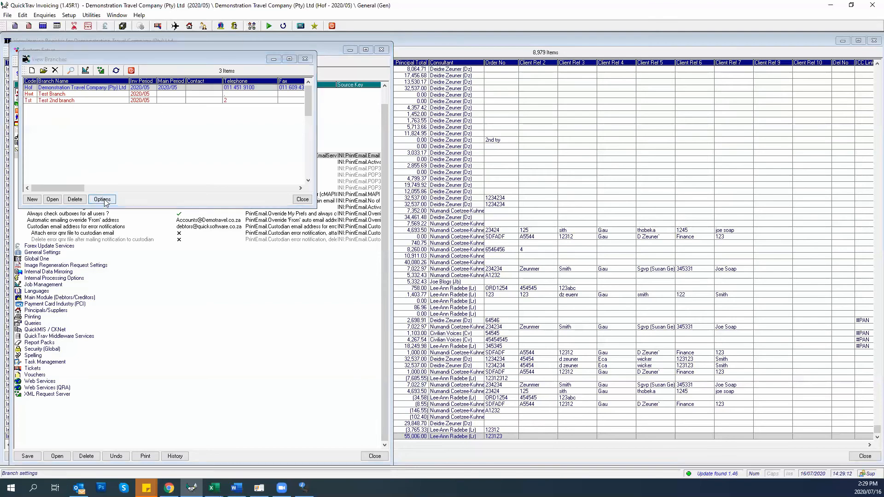
click(205, 91)
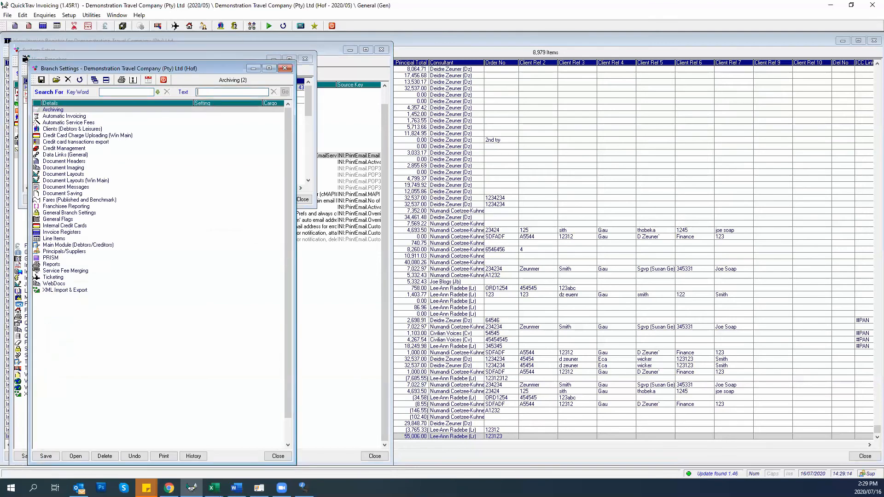
text(contra)
key(Tab)
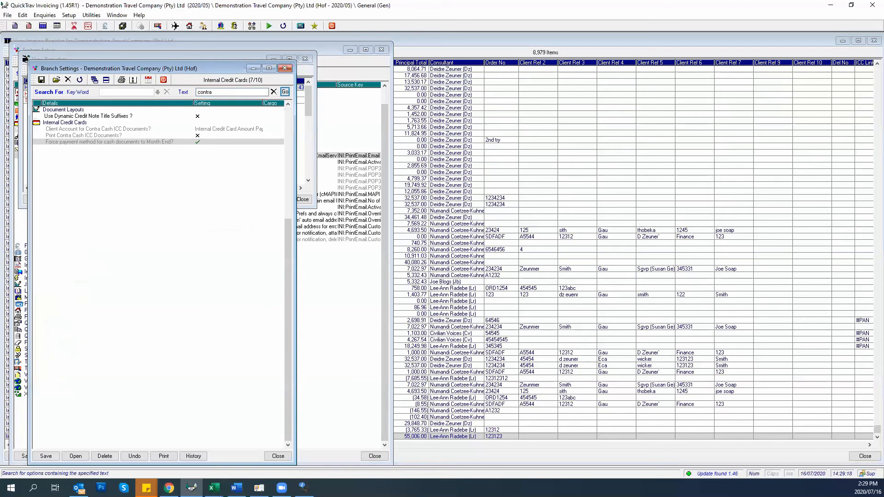
drag(222, 92, 193, 94)
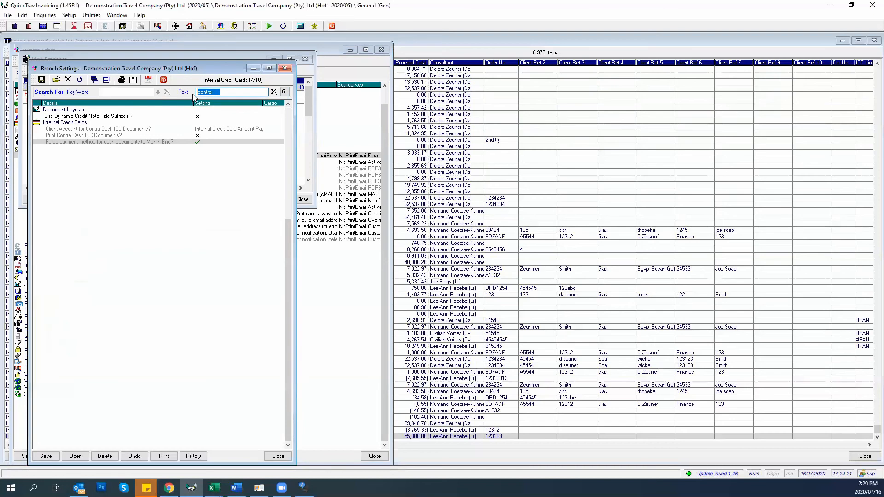
click(273, 91)
text(contra)
key(Return)
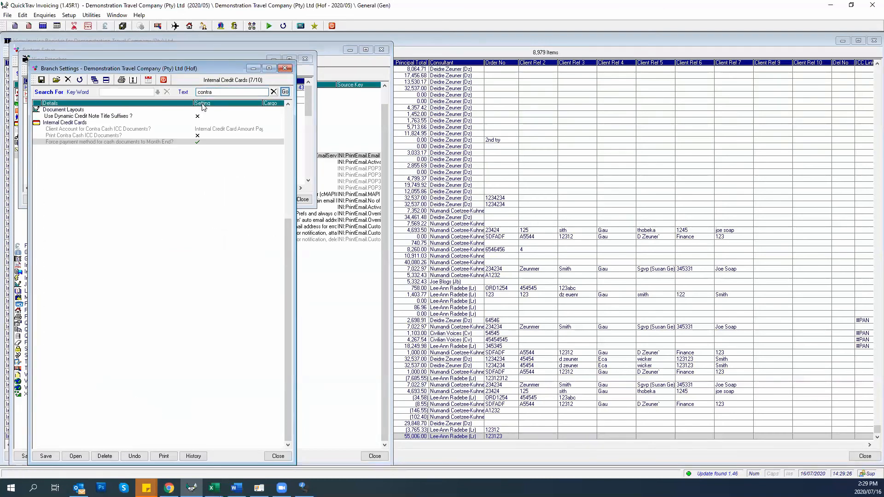
click(285, 69)
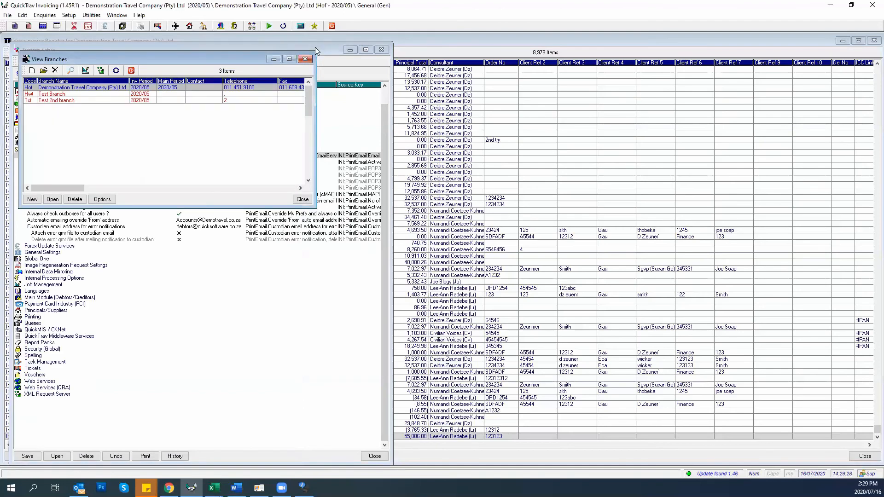
click(315, 48)
Search System Setup's settings for 'contra'
click(186, 74)
text(cont)
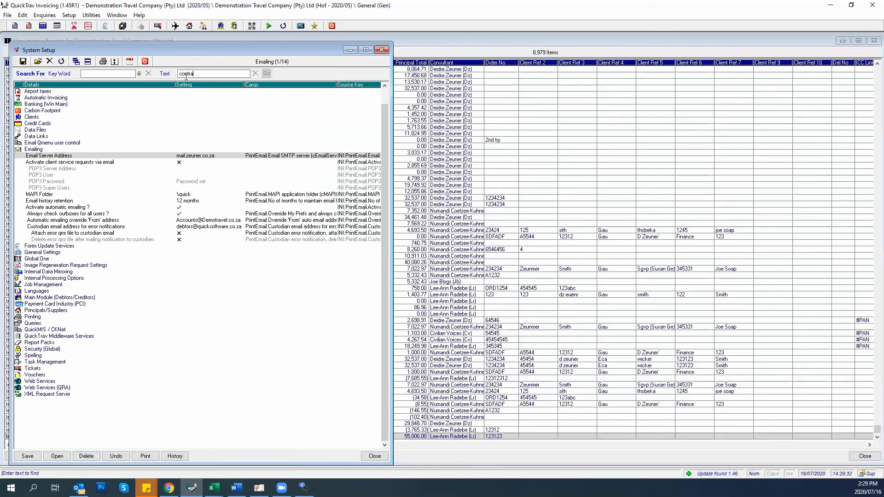
text(ra)
key(Return)
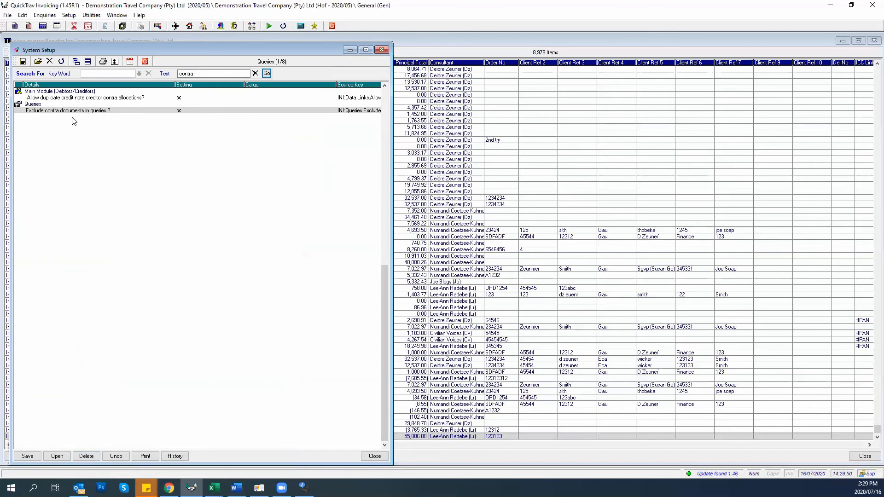
Delete the 'contra' search text and clear the filter so all settings are listed
click(159, 74)
key(Delete)
click(40, 177)
click(222, 75)
click(267, 73)
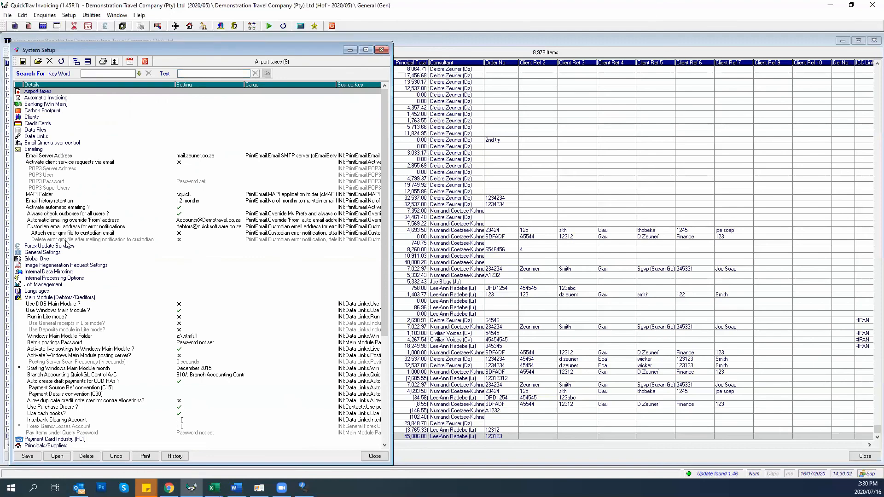
Expand the Email Qmenu user control group to reveal its two options
click(42, 144)
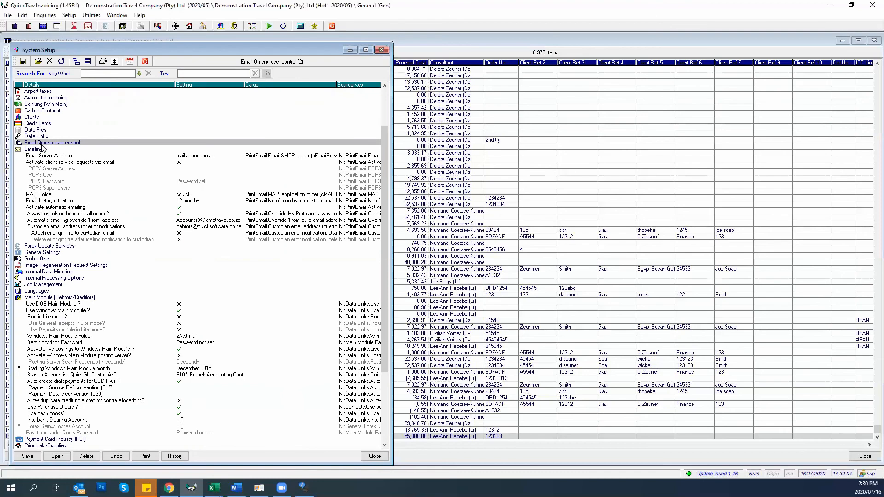
double_click(42, 144)
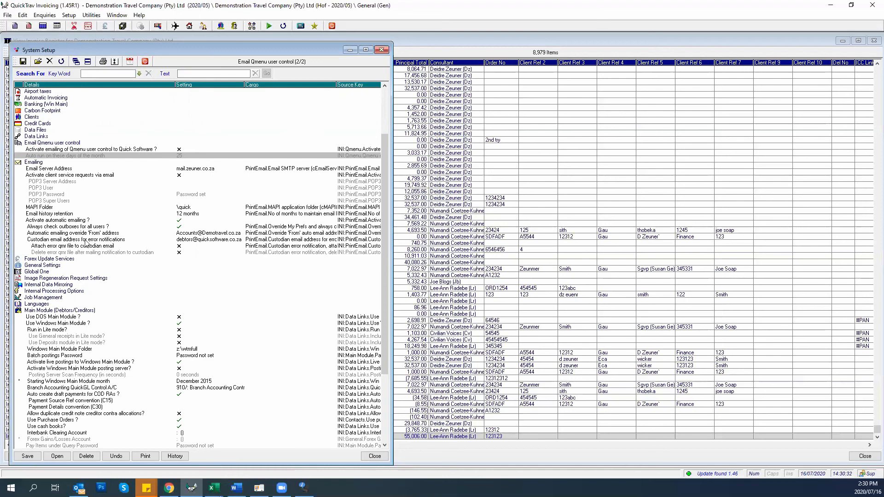
Filter System Setup by 'contra', then open the Hof head-office branch's settings
click(191, 74)
text(cont)
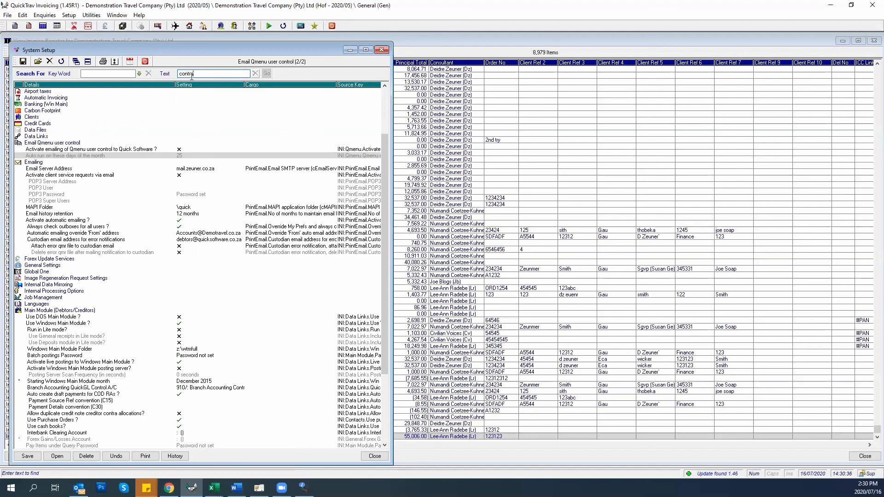
text(r)
key(Return)
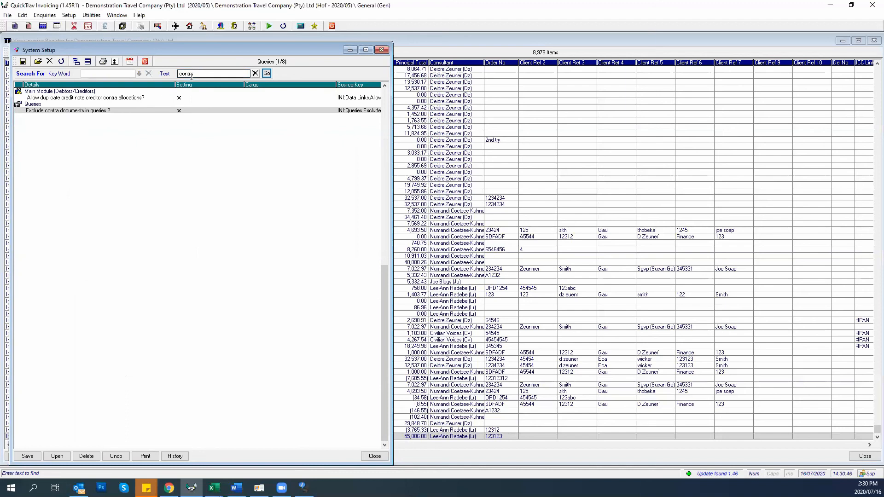
text(a)
click(253, 29)
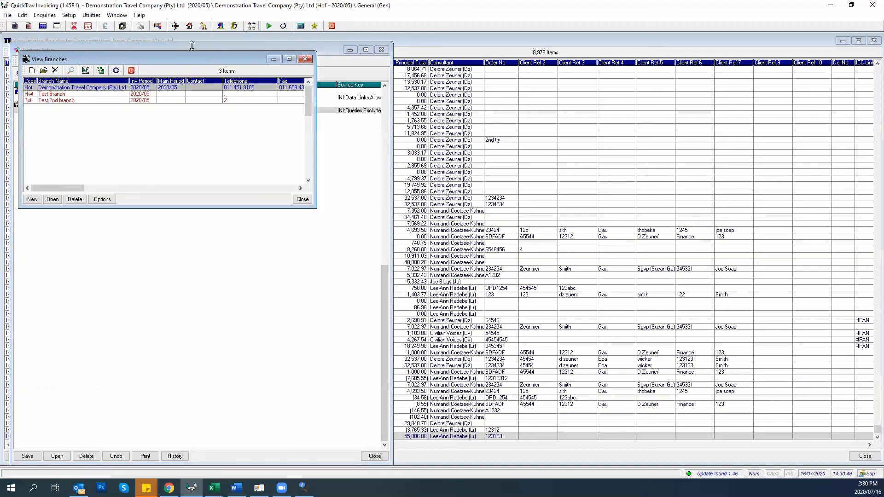
click(102, 199)
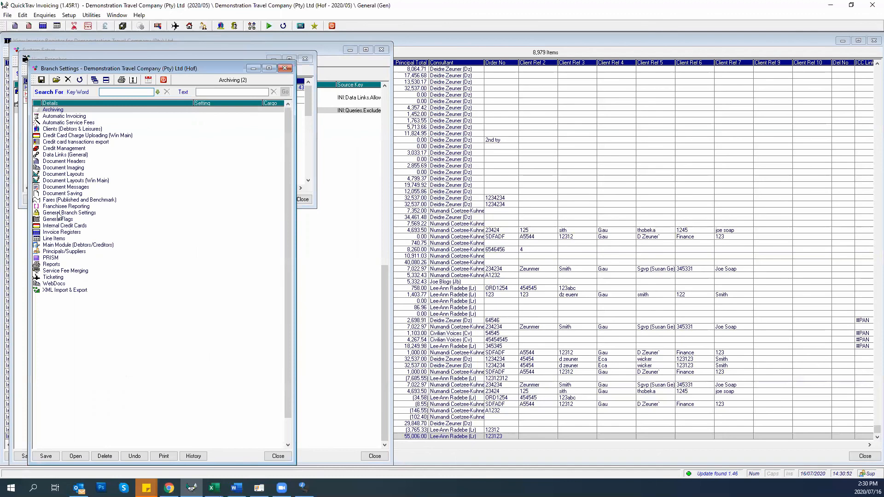